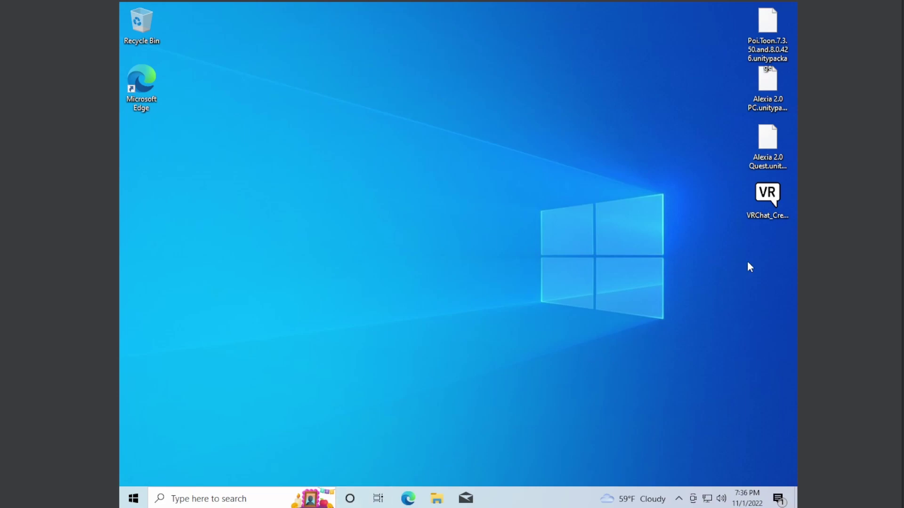
Marquee-select the files on the right side of the desktop, then clear the selection
{"action": "left_click_drag", "start_coordinate": [781, 264], "coordinate": [738, 10]}
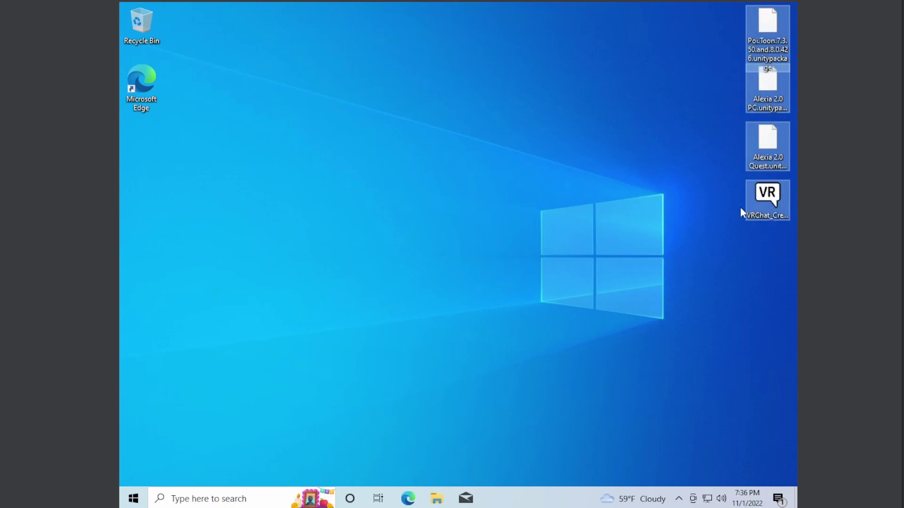
{"action": "left_click", "coordinate": [549, 299]}
Search Edge for 'vrchat creator companion' and read the Creator Companion docs' download instructions
{"action": "left_click", "coordinate": [406, 505]}
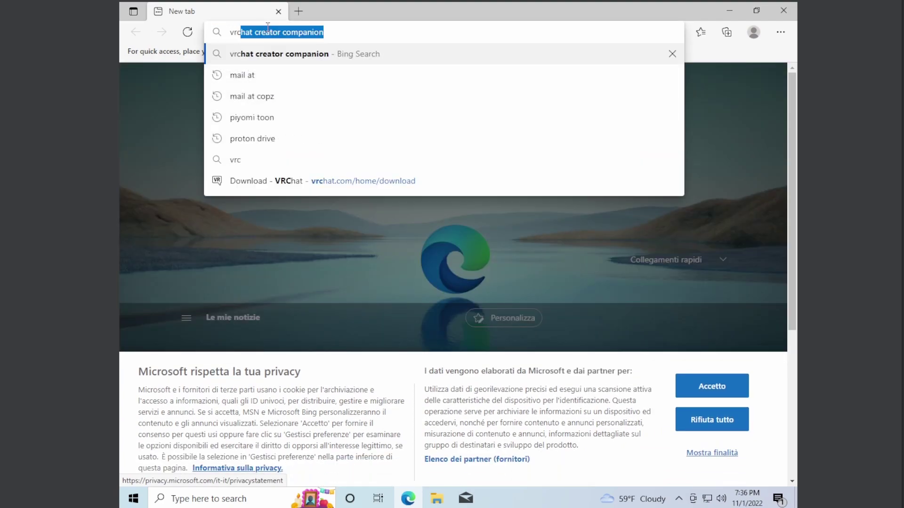
{"action": "key", "text": "Return"}
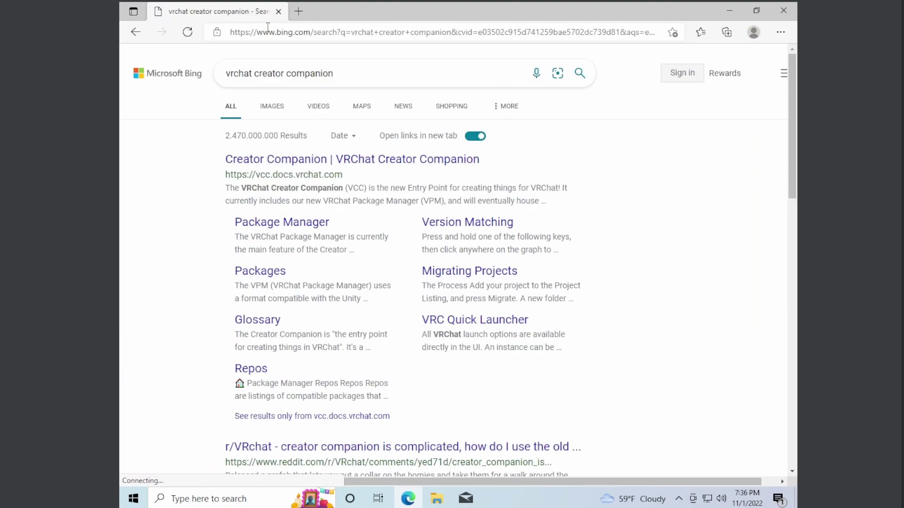
{"action": "left_click", "coordinate": [349, 162]}
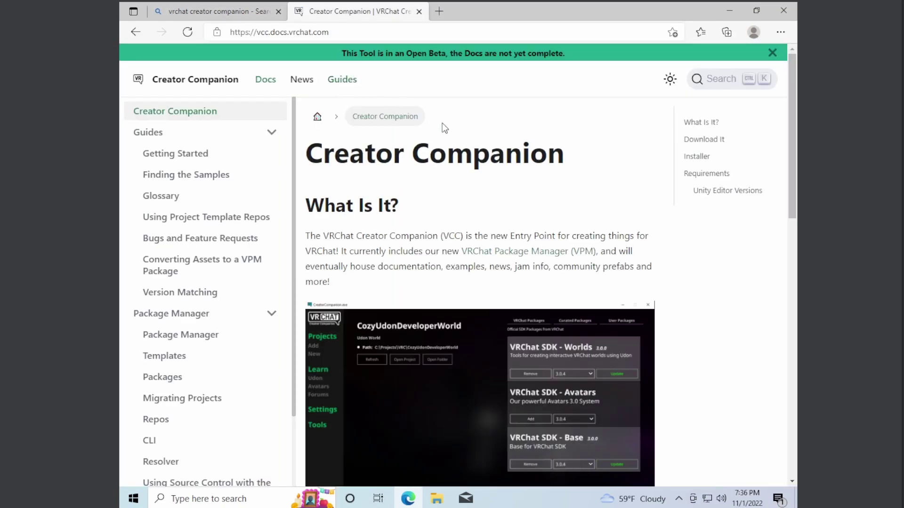
{"action": "scroll", "coordinate": [476, 176], "scroll_direction": "down", "scroll_amount": 5}
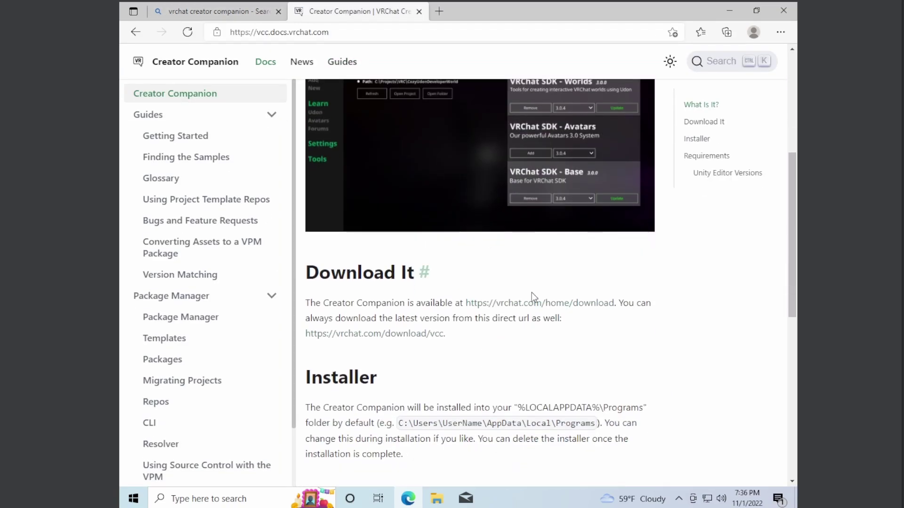
{"action": "left_click_drag", "start_coordinate": [332, 303], "coordinate": [460, 304]}
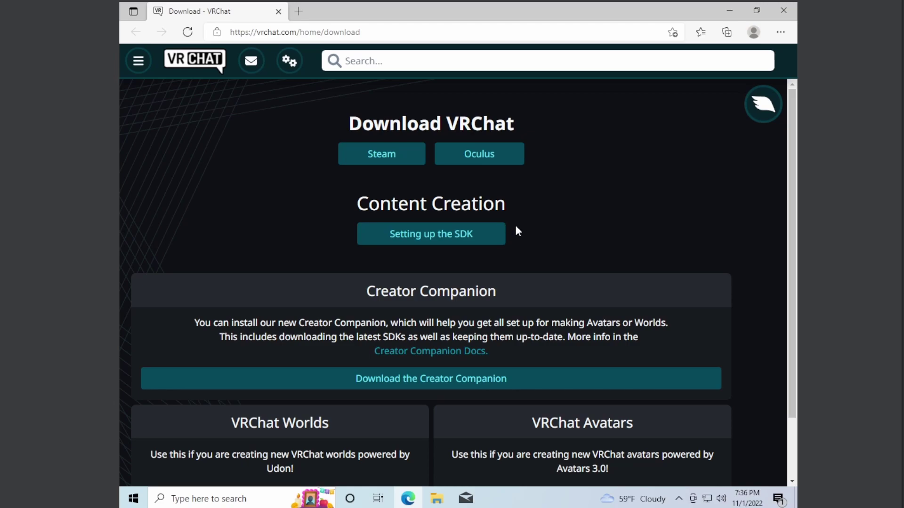
{"action": "scroll", "coordinate": [471, 264], "scroll_direction": "down", "scroll_amount": 1}
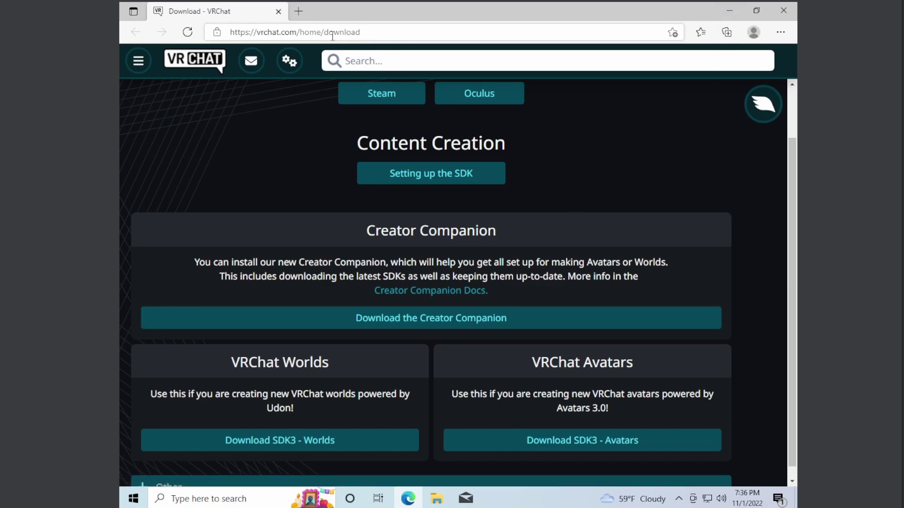
Close Edge and move the VRChat_CreatorCompanion_Setup_1.0.3 installer to the upper middle of the desktop
{"action": "left_click", "coordinate": [783, 10]}
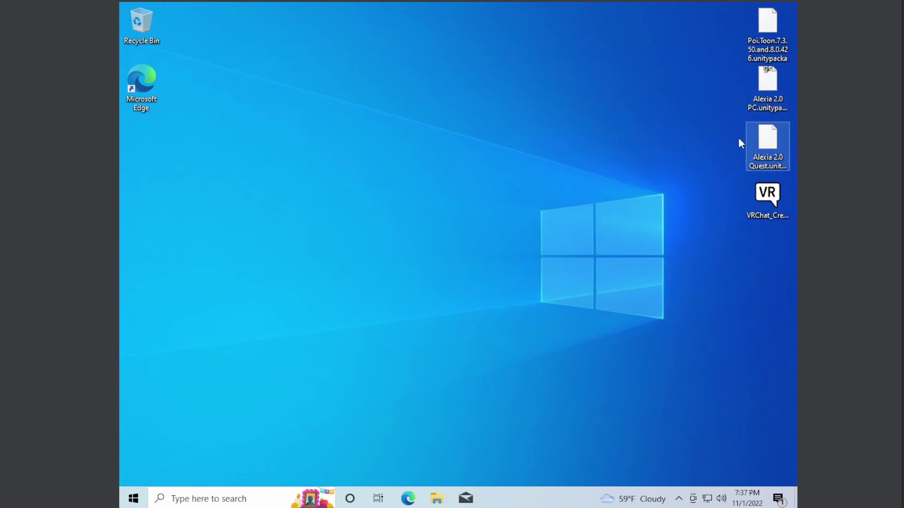
{"action": "left_click_drag", "start_coordinate": [717, 158], "coordinate": [785, 21]}
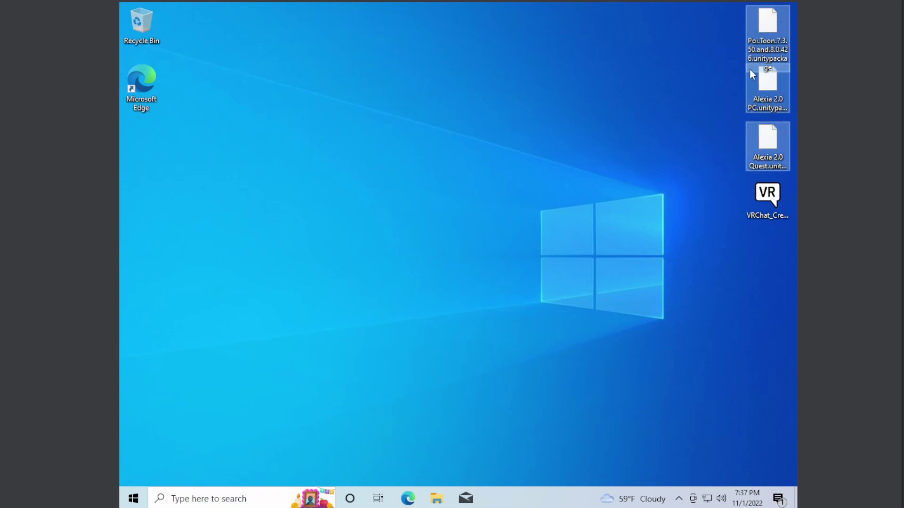
{"action": "left_click", "coordinate": [685, 43]}
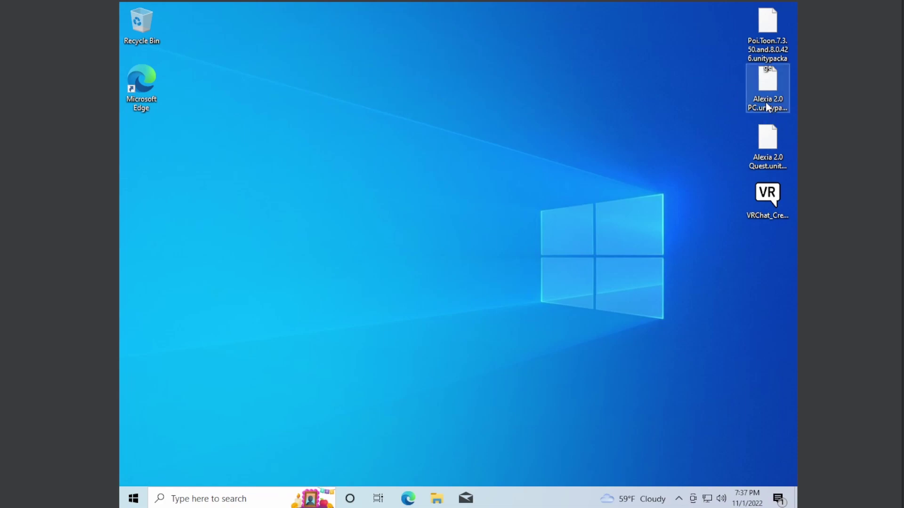
{"action": "left_click_drag", "start_coordinate": [756, 197], "coordinate": [311, 97]}
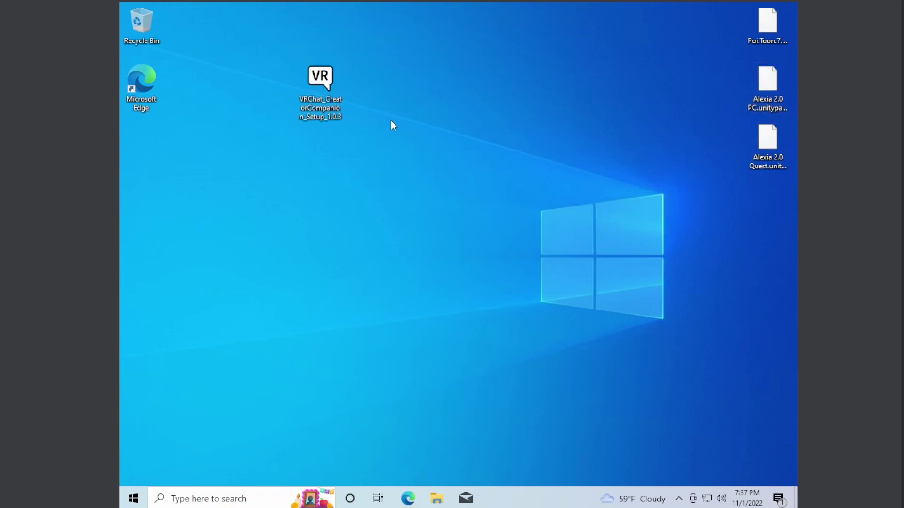
Run the installer for all users, approve UAC, accept the license and keep the default folders
{"action": "double_click", "coordinate": [335, 80]}
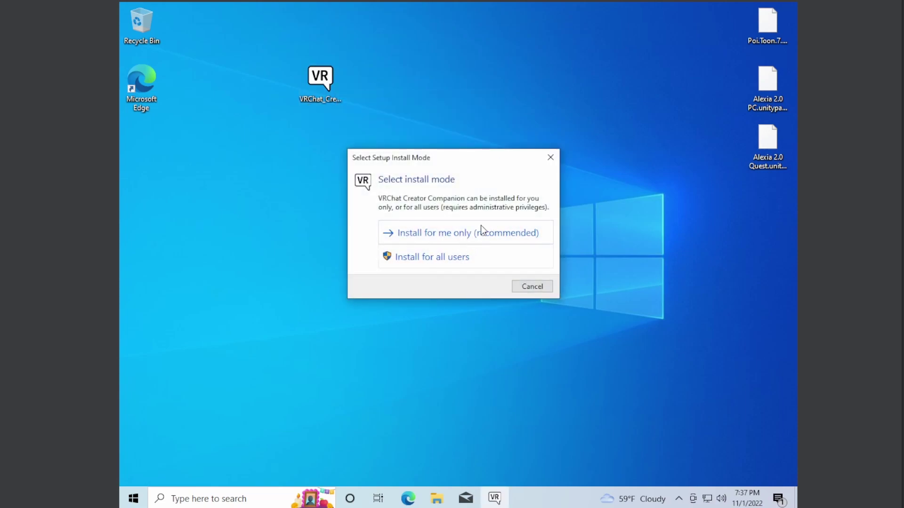
{"action": "left_click", "coordinate": [447, 258]}
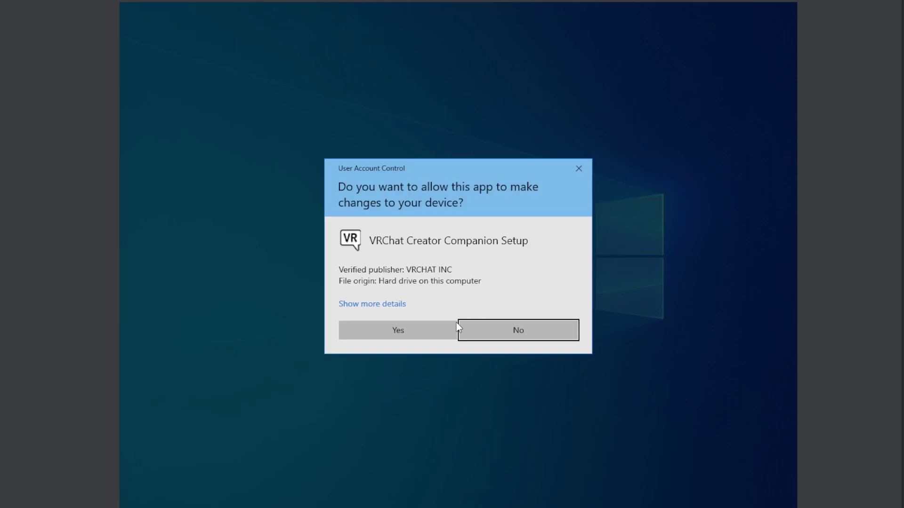
{"action": "left_click", "coordinate": [426, 334]}
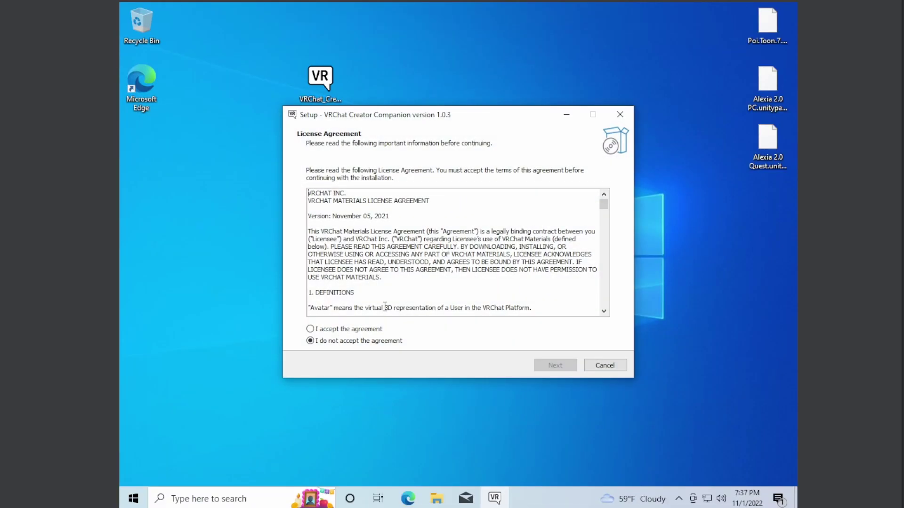
{"action": "left_click", "coordinate": [358, 329]}
{"action": "left_click", "coordinate": [556, 365]}
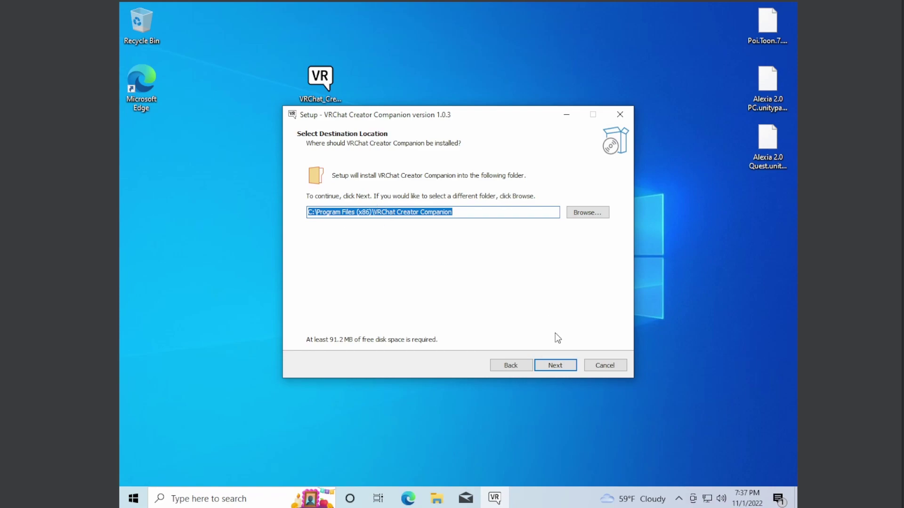
{"action": "left_click", "coordinate": [561, 369]}
{"action": "left_click", "coordinate": [562, 369]}
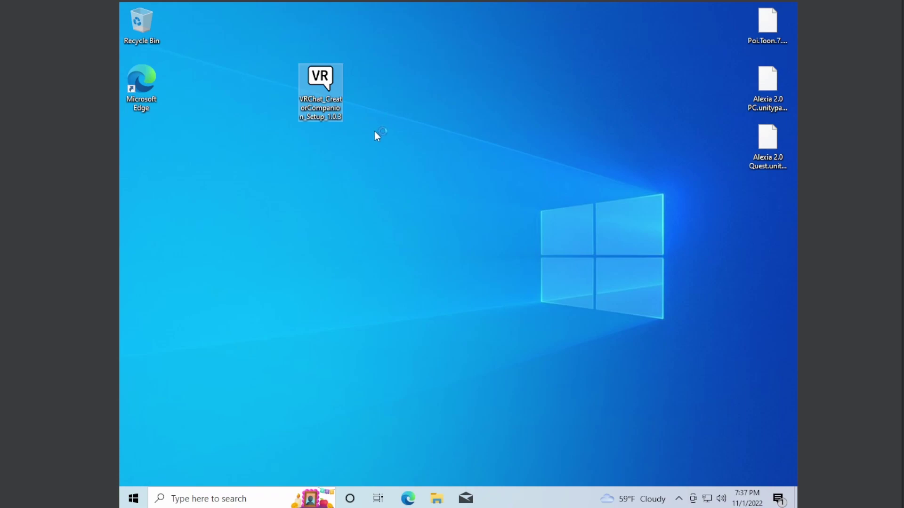
Launch the Creator Companion and install Unity Hub with the Unity 2019.4.31f1 editor
{"action": "double_click", "coordinate": [144, 141]}
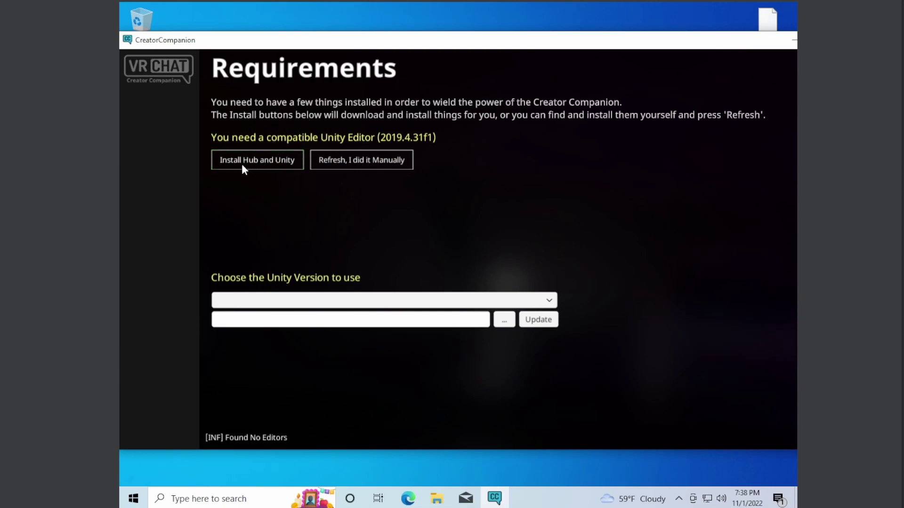
{"action": "left_click", "coordinate": [282, 162]}
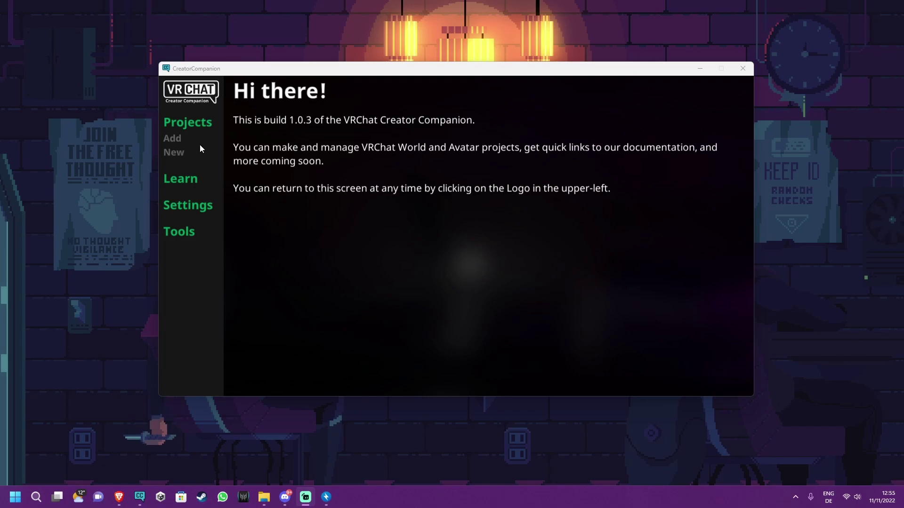
Start a new Avatar-template project named 'Avatar Pc' located on F:\
{"action": "left_click", "coordinate": [331, 121]}
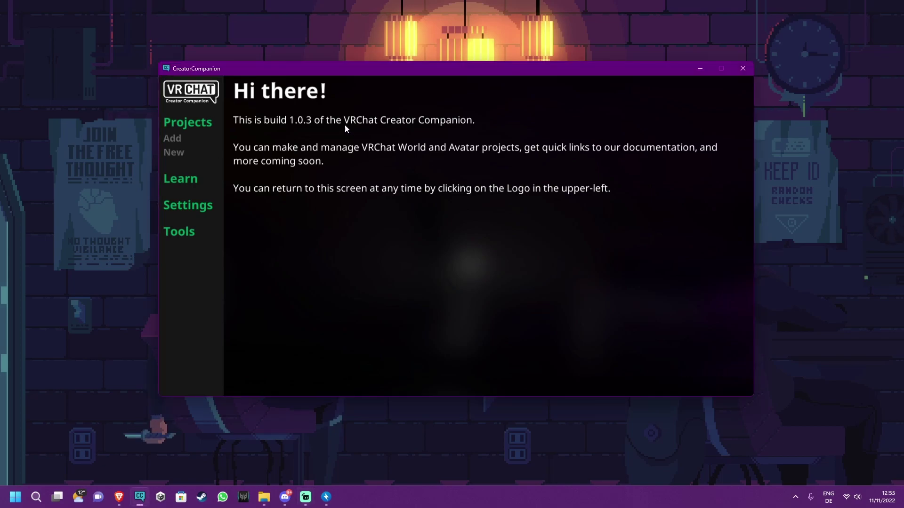
{"action": "left_click", "coordinate": [176, 153]}
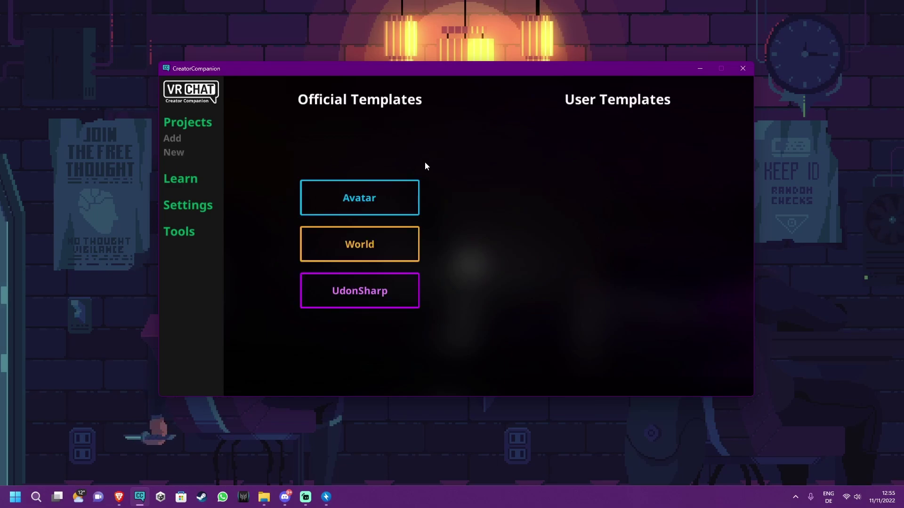
{"action": "left_click", "coordinate": [369, 208]}
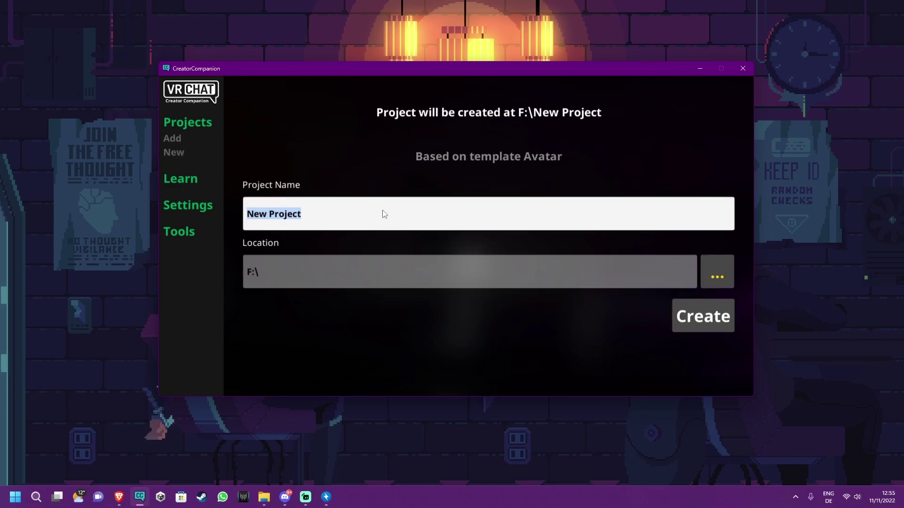
{"action": "type", "text": "Avatar "}
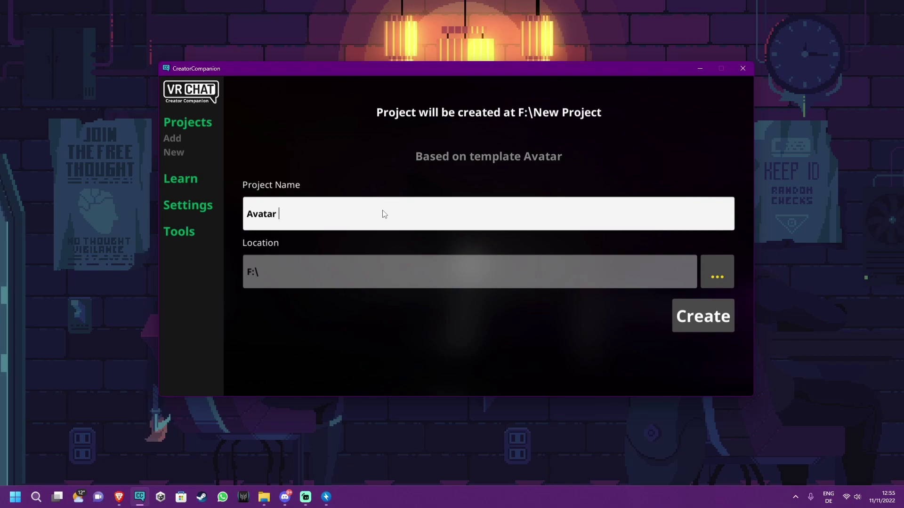
{"action": "type", "text": "Pc"}
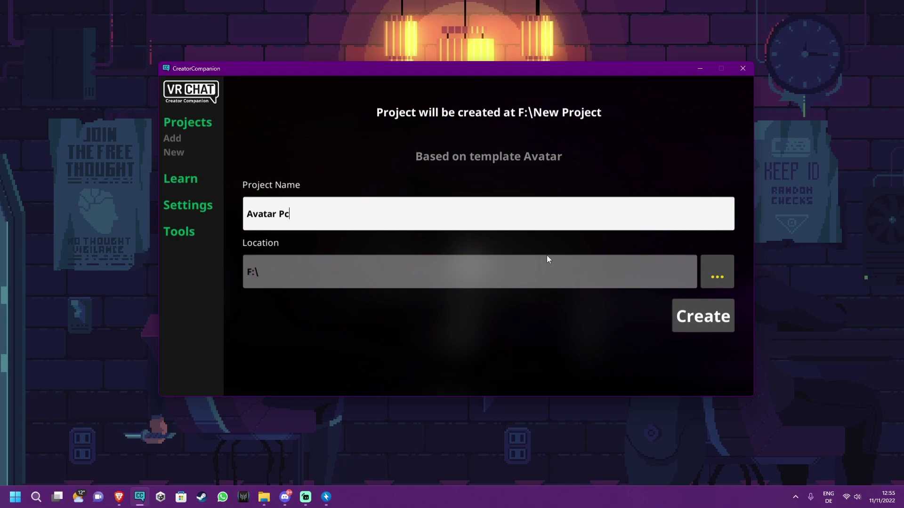
Create the Avatar Pc project at F:\Avatar Pc and open it in Unity
{"action": "left_click", "coordinate": [706, 313]}
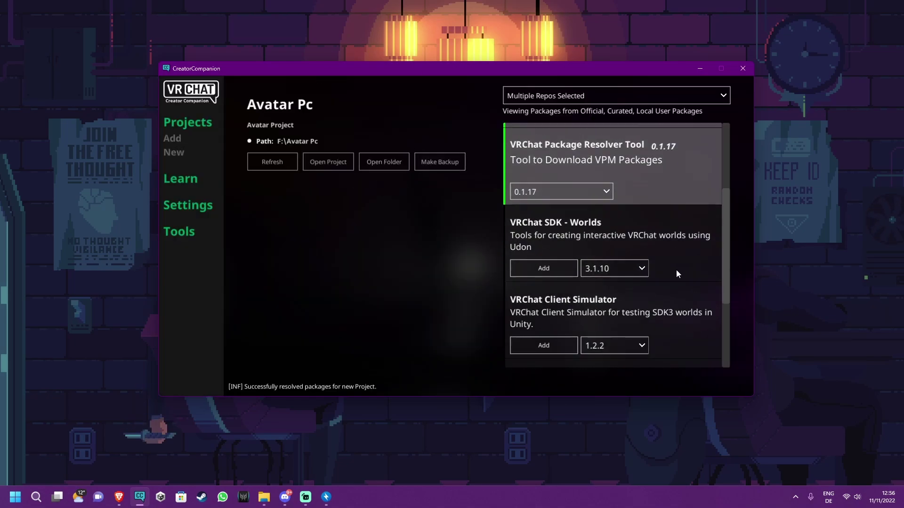
{"action": "scroll", "coordinate": [672, 274], "scroll_direction": "down", "scroll_amount": 3}
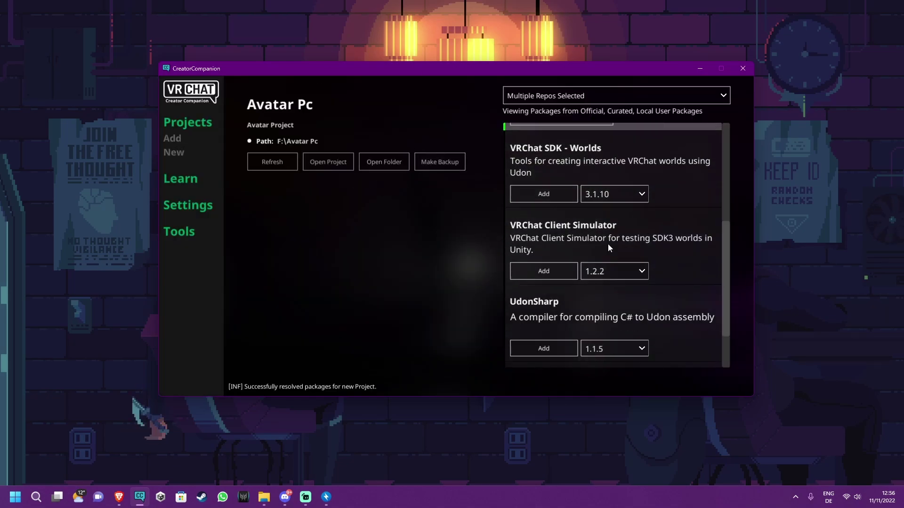
{"action": "left_click", "coordinate": [338, 161]}
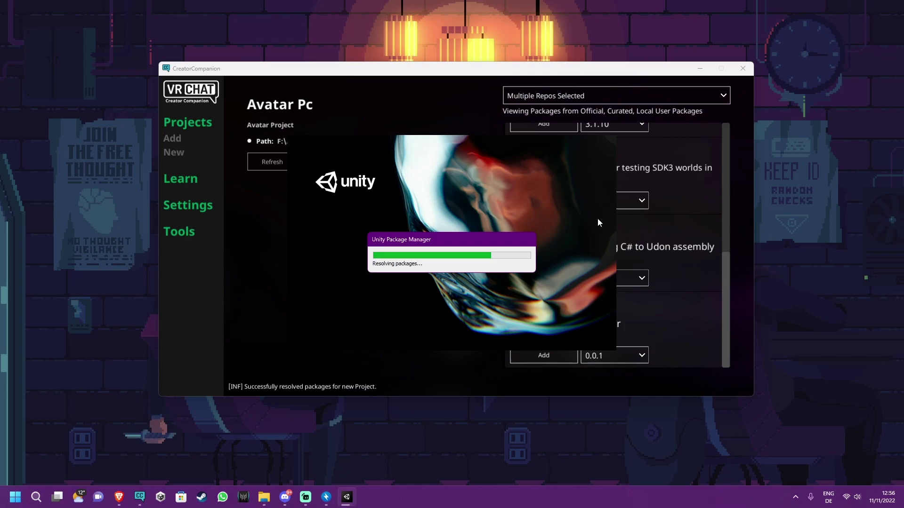
Move the Alexia_Pc_+_Quest.zip archive window top-right, then show the Scene view and tilt it slightly
{"action": "left_click", "coordinate": [327, 497]}
{"action": "left_click_drag", "start_coordinate": [400, 139], "coordinate": [646, 17]}
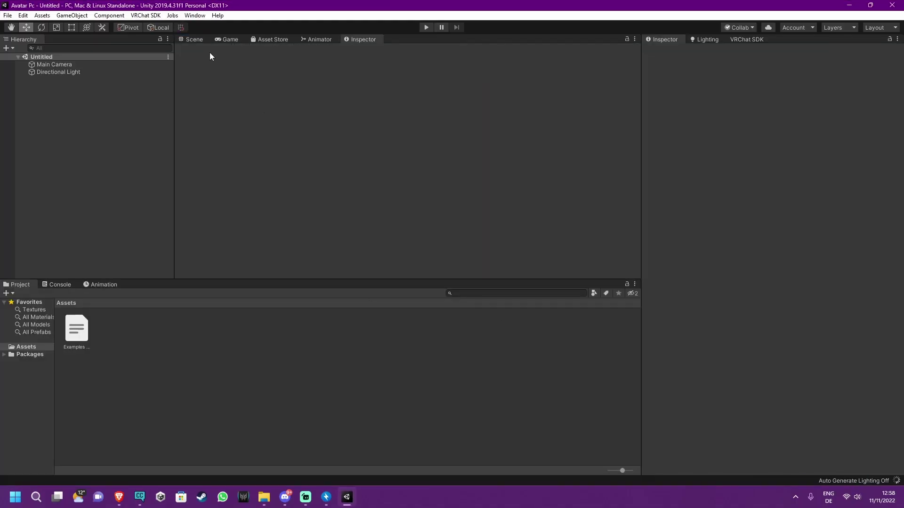
{"action": "left_click", "coordinate": [198, 41]}
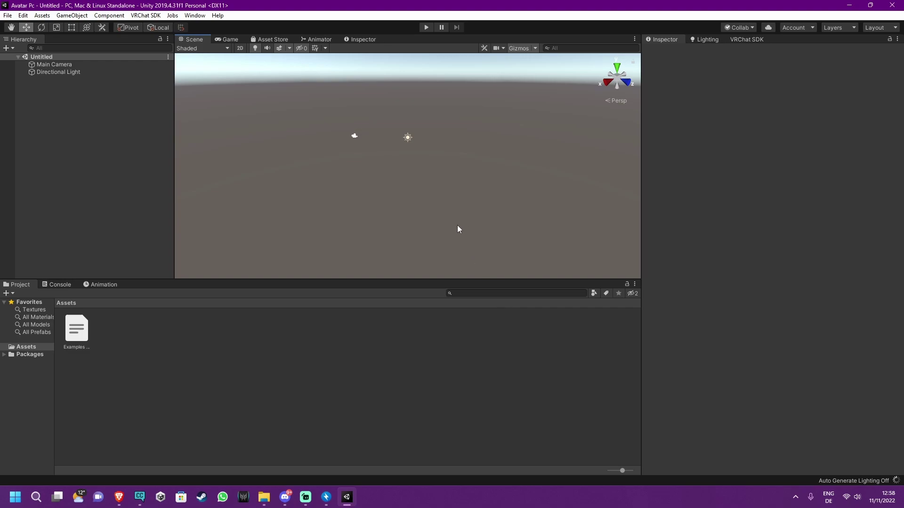
{"action": "right_click_drag", "start_coordinate": [422, 190], "coordinate": [428, 91]}
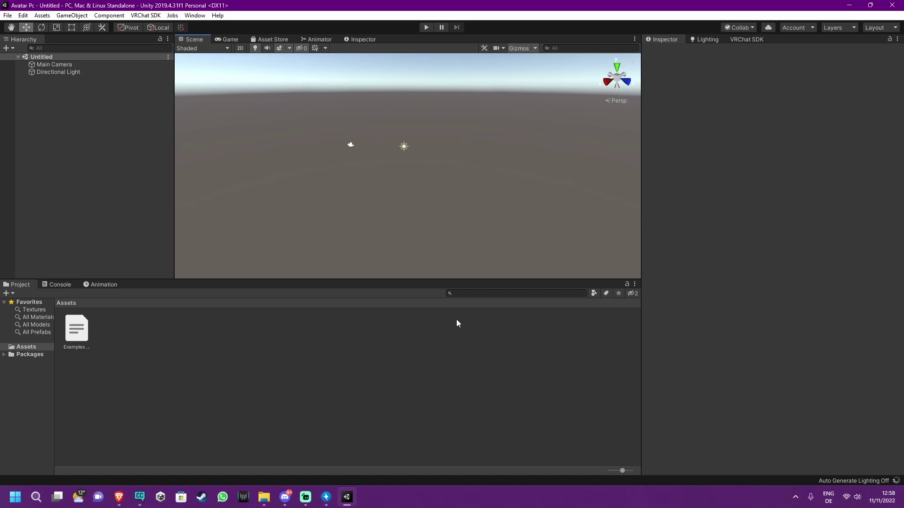
Drag Poi_Toon_8.0.303_and_7.3.50.unitypackage from the archive into Assets and import all its files
{"action": "left_click", "coordinate": [335, 504]}
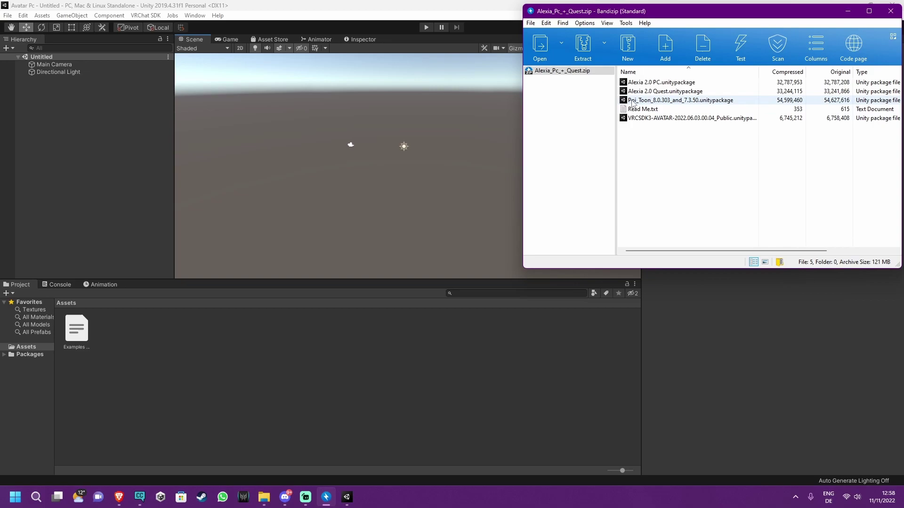
{"action": "left_click_drag", "start_coordinate": [633, 101], "coordinate": [315, 395]}
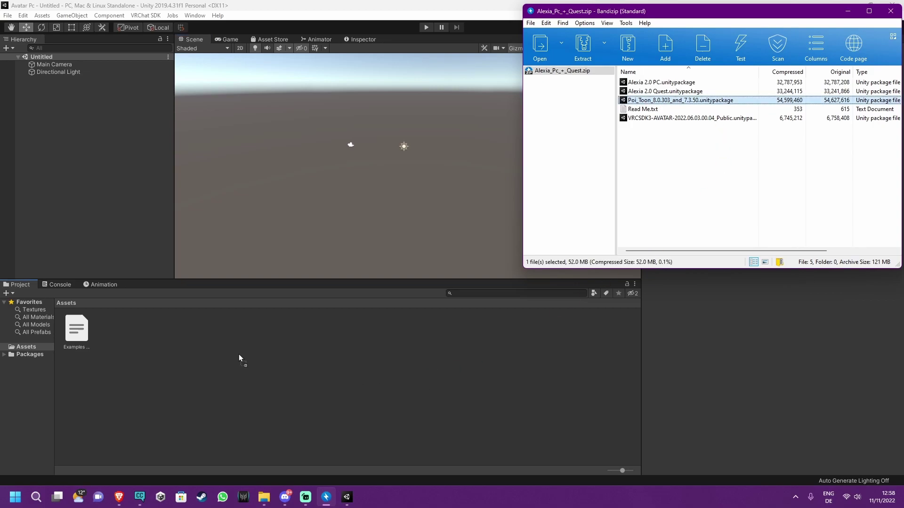
{"action": "left_click_drag", "start_coordinate": [239, 354], "coordinate": [258, 355]}
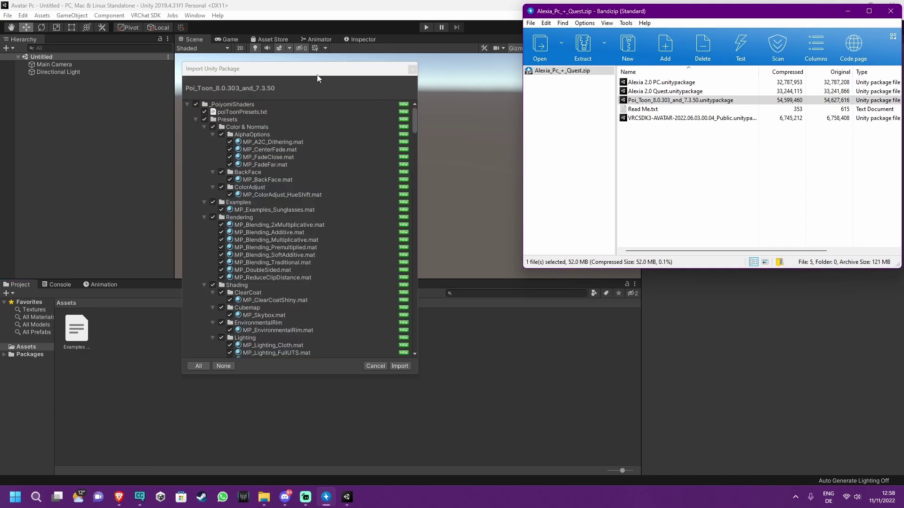
{"action": "scroll", "coordinate": [276, 141], "scroll_direction": "down", "scroll_amount": 20}
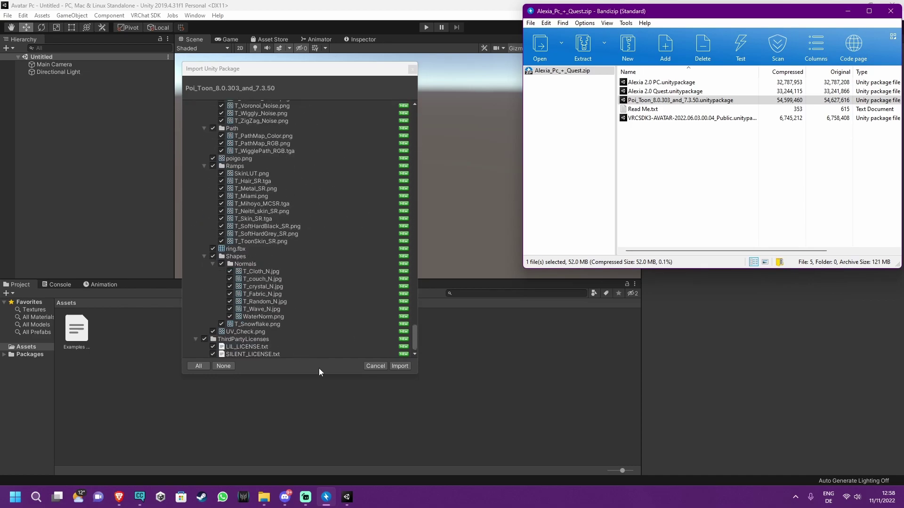
{"action": "left_click", "coordinate": [400, 366]}
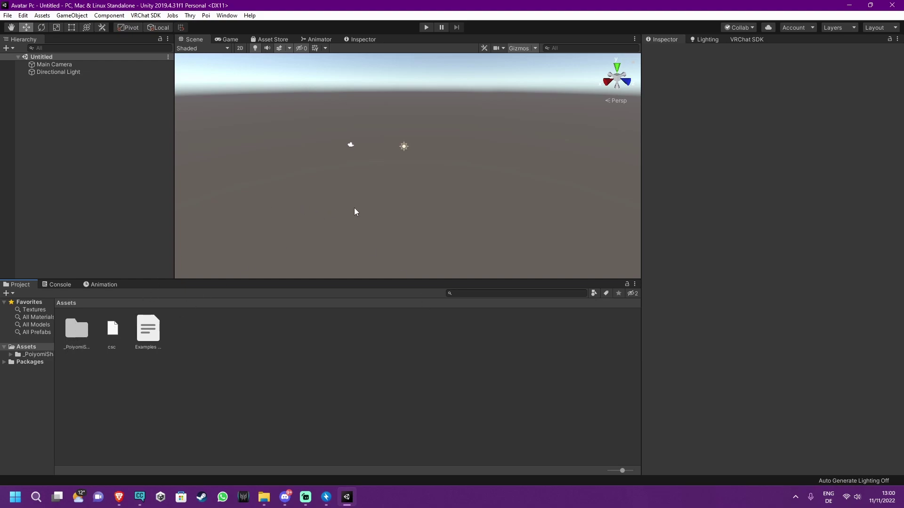
Drag Alexia 2.0 PC.unitypackage from the archive into Assets and import all its files
{"action": "right_click_drag", "start_coordinate": [447, 135], "coordinate": [408, 140]}
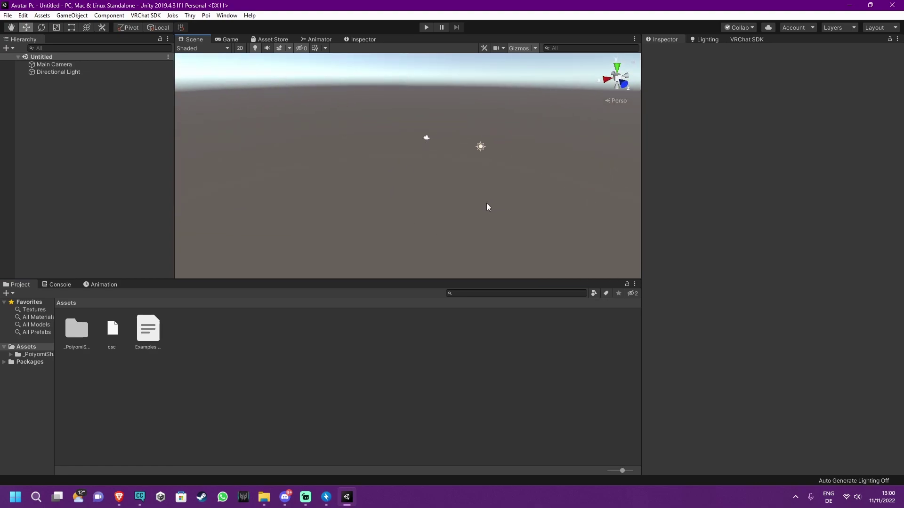
{"action": "left_click", "coordinate": [326, 497]}
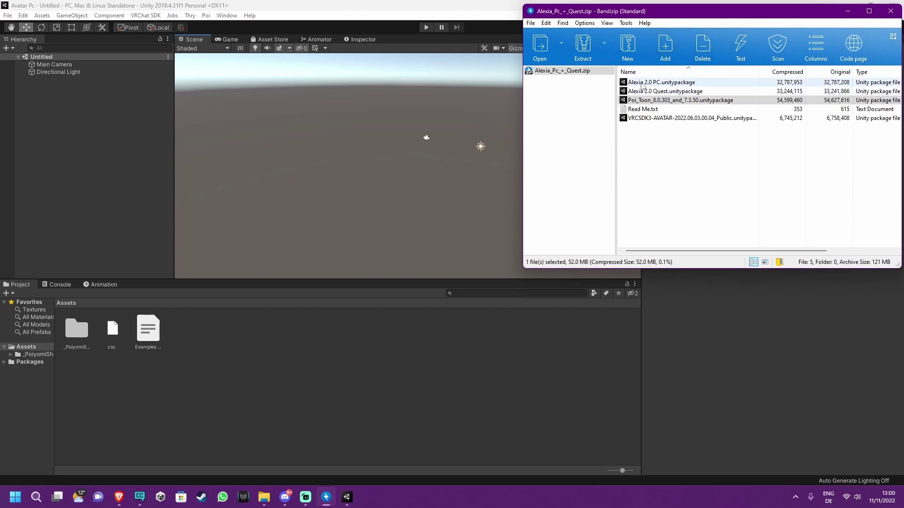
{"action": "left_click_drag", "start_coordinate": [641, 83], "coordinate": [330, 382]}
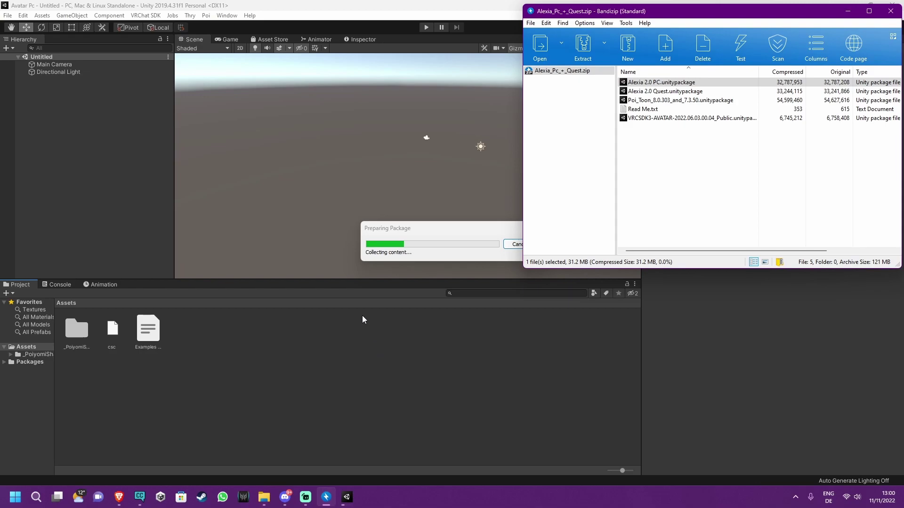
{"action": "scroll", "coordinate": [236, 219], "scroll_direction": "down", "scroll_amount": 5}
{"action": "scroll", "coordinate": [236, 220], "scroll_direction": "down", "scroll_amount": 2}
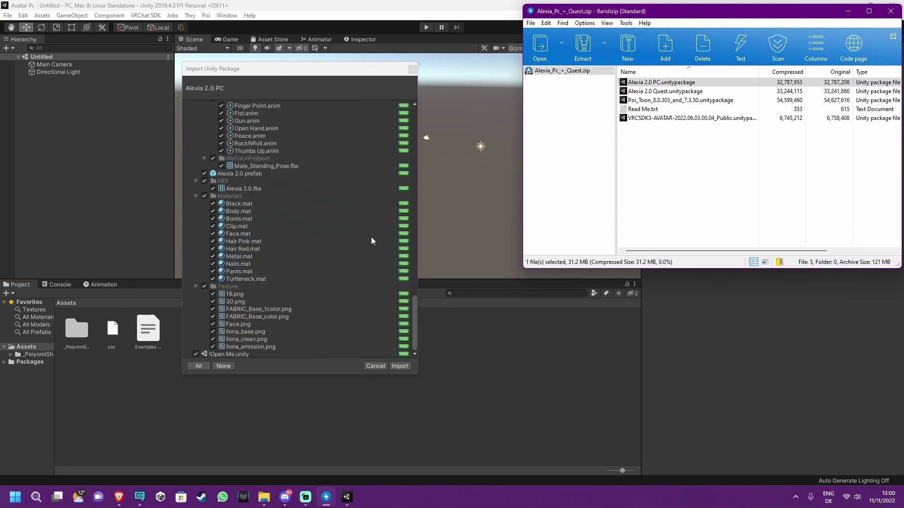
{"action": "left_click", "coordinate": [400, 366]}
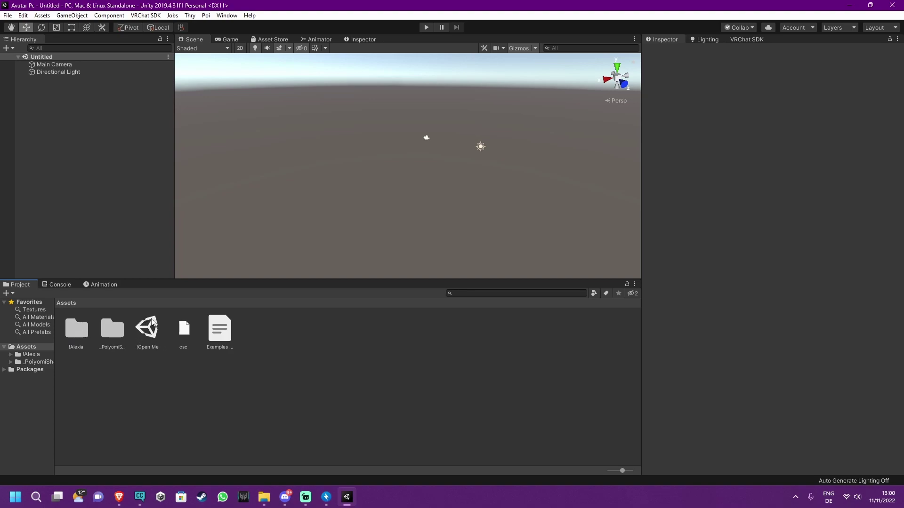
Open the !Open Me scene so Alexia 2.0 appears with the camera and light
{"action": "double_click", "coordinate": [152, 323]}
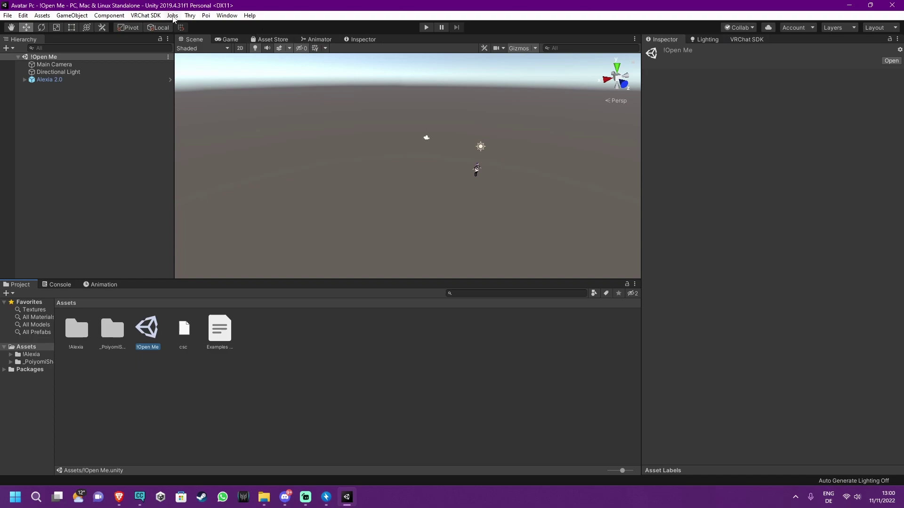
Show the VRChat SDK control panel and sign in with the creator account's username and password
{"action": "left_click", "coordinate": [150, 16]}
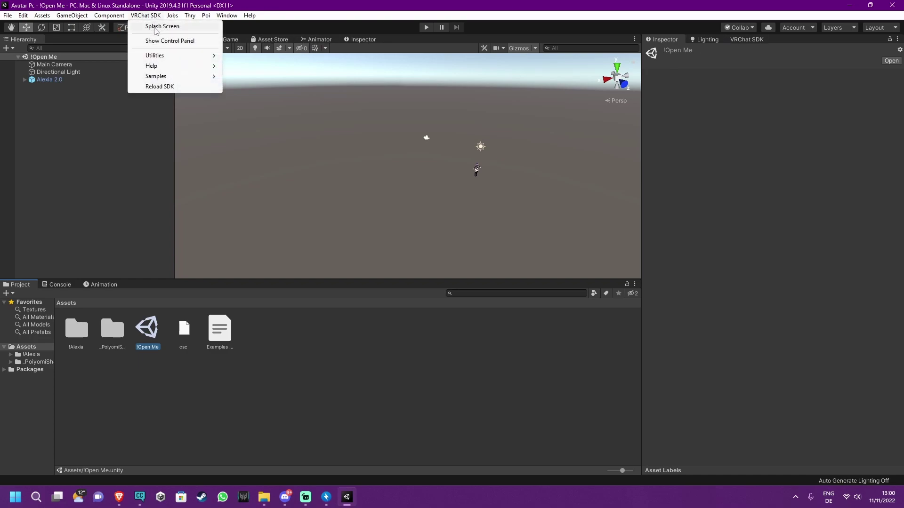
{"action": "left_click", "coordinate": [155, 41]}
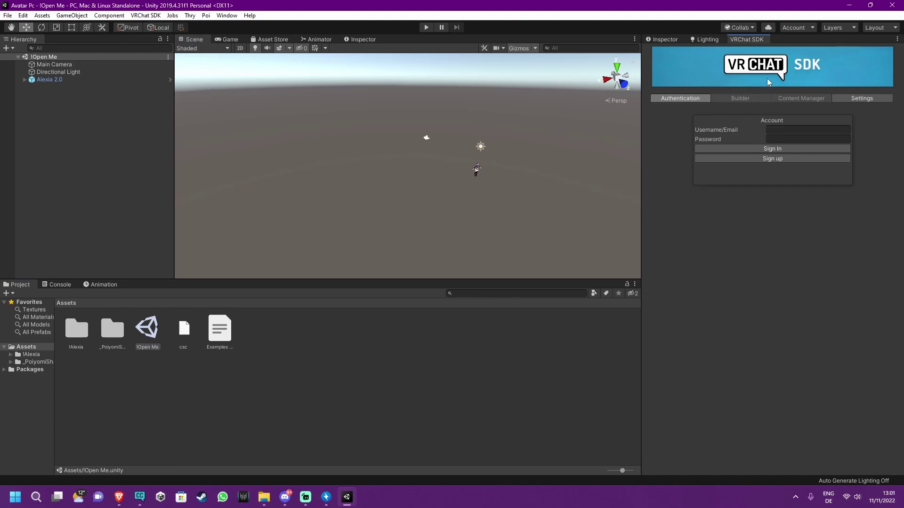
{"action": "type", "text": "Nekomiani"}
{"action": "left_click", "coordinate": [727, 149]}
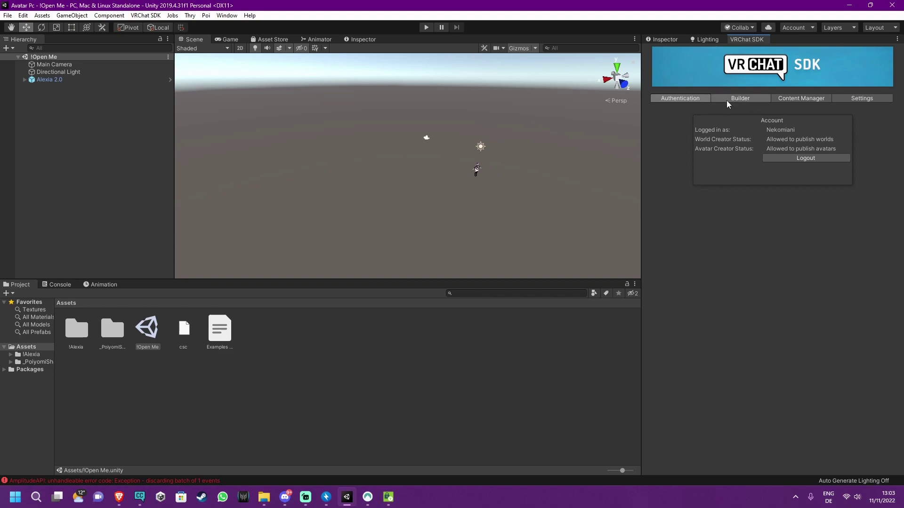
Show the Builder tab: Alexia 2.0 unpublished, rated VeryPoor with polygon, light, renderer and material warnings
{"action": "left_click", "coordinate": [741, 98]}
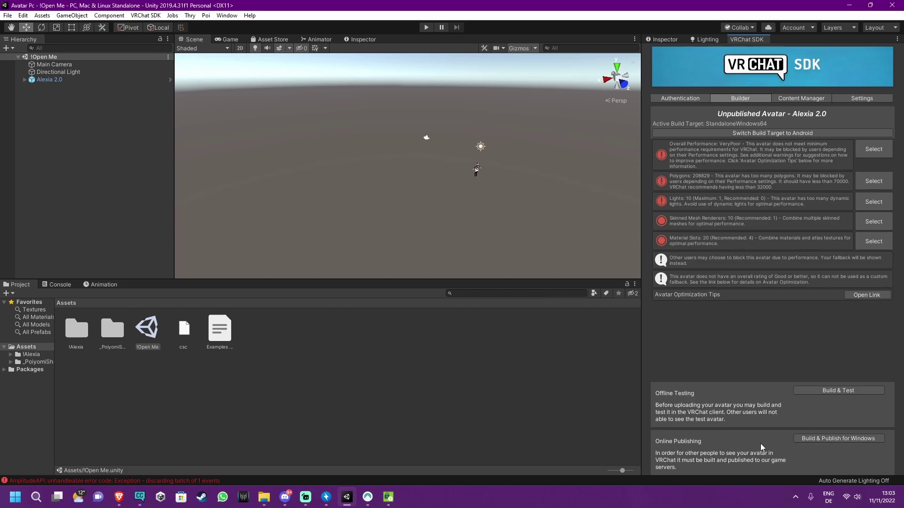
Build and publish for Windows, accepting the lighting anchor fix and automatic material locking
{"action": "left_click", "coordinate": [843, 439]}
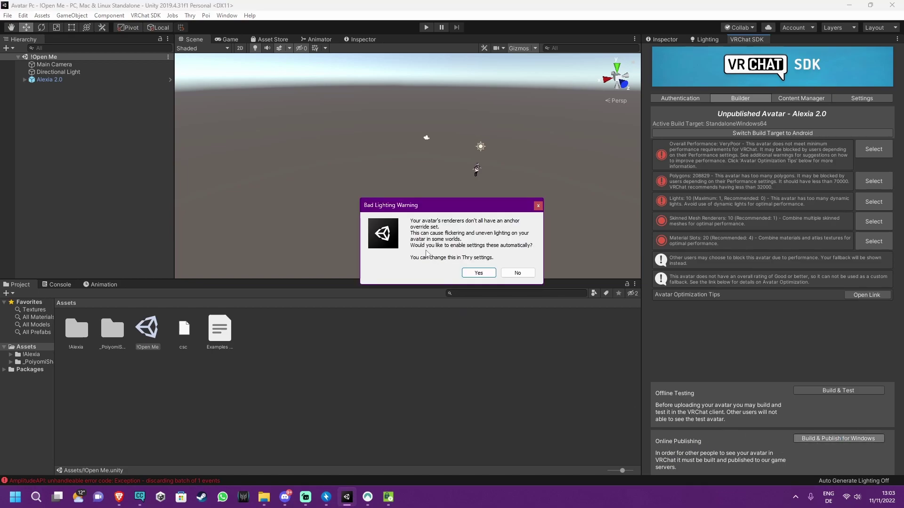
{"action": "left_click", "coordinate": [478, 273]}
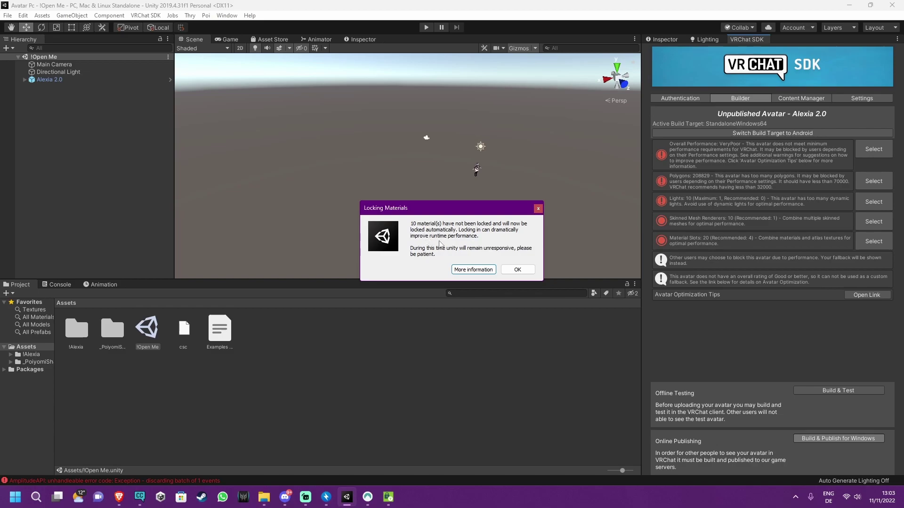
{"action": "left_click", "coordinate": [522, 270]}
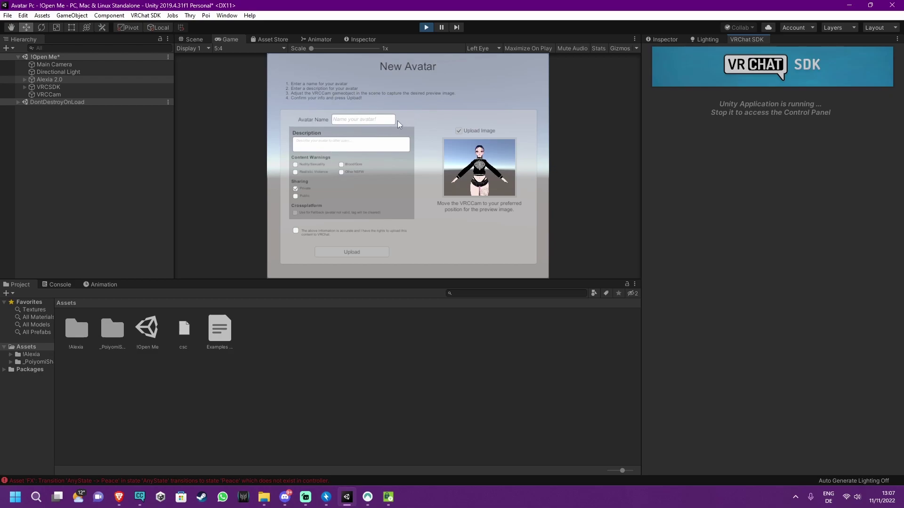
Name the avatar 'Alexia 2.0 Tutorial', confirm the info is accurate, and upload it
{"action": "left_click", "coordinate": [353, 120]}
{"action": "left_click", "coordinate": [296, 230]}
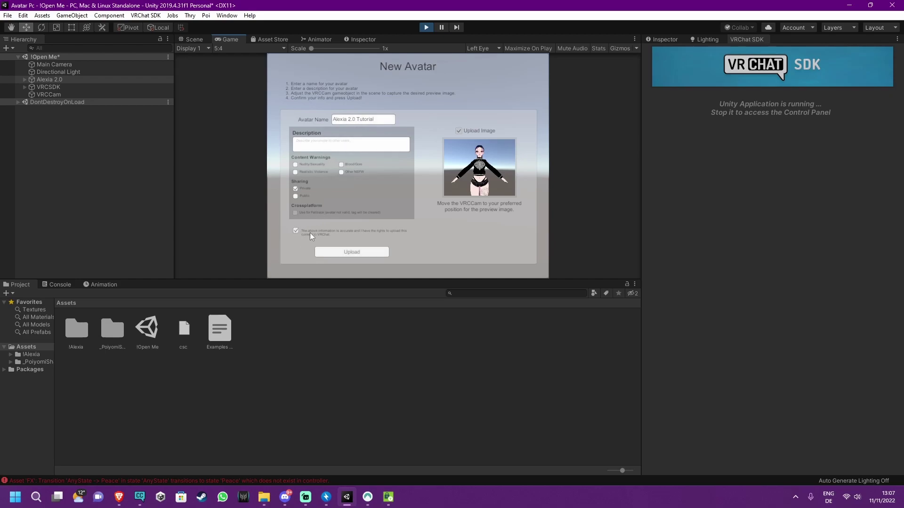
{"action": "left_click", "coordinate": [357, 253]}
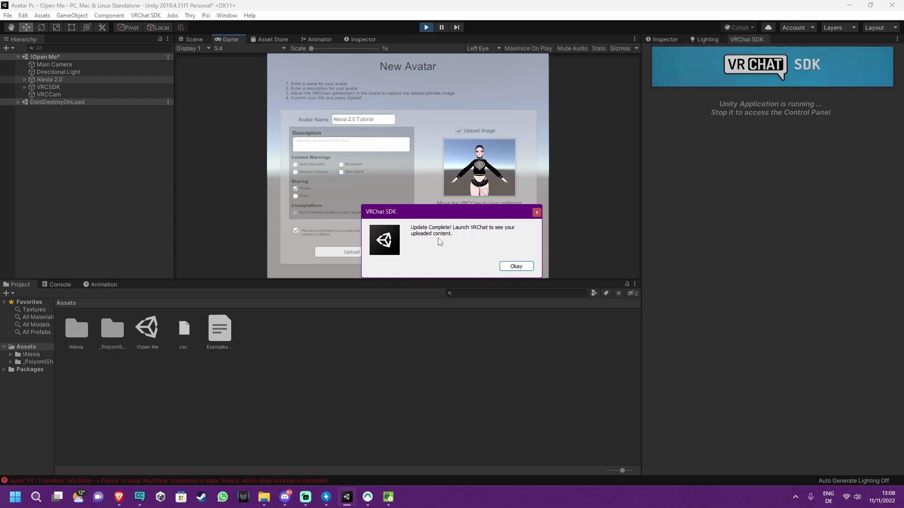
{"action": "left_click", "coordinate": [514, 267]}
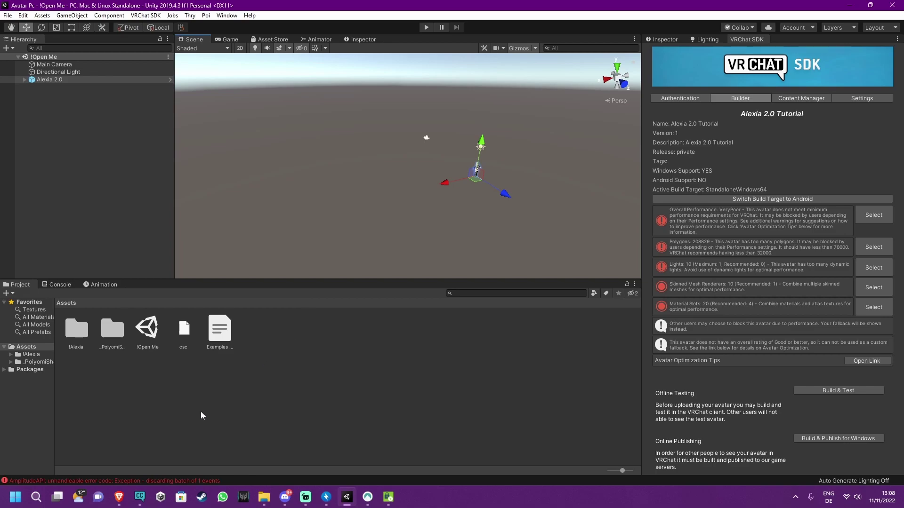
Create an Avatar-template project named 'Alexia 2.0 Quest' in Creator Companion and open it in Unity
{"action": "left_click", "coordinate": [139, 497]}
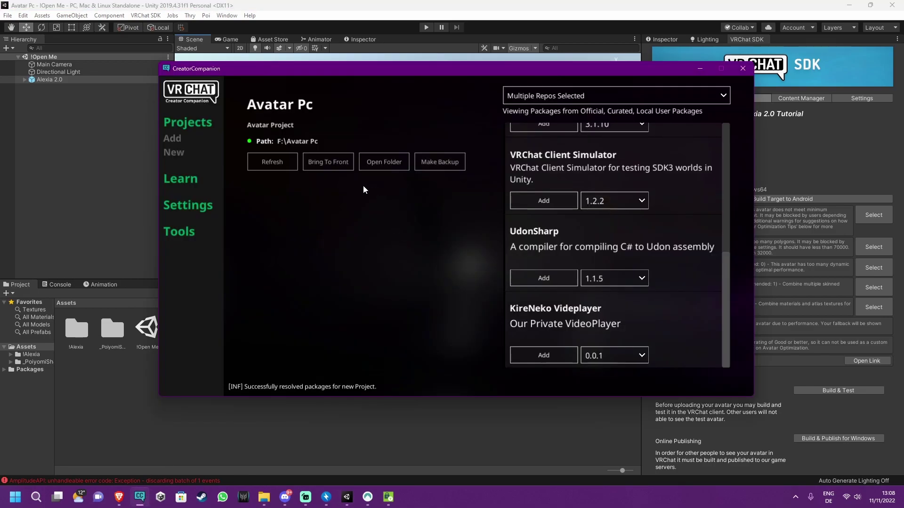
{"action": "left_click", "coordinate": [174, 152]}
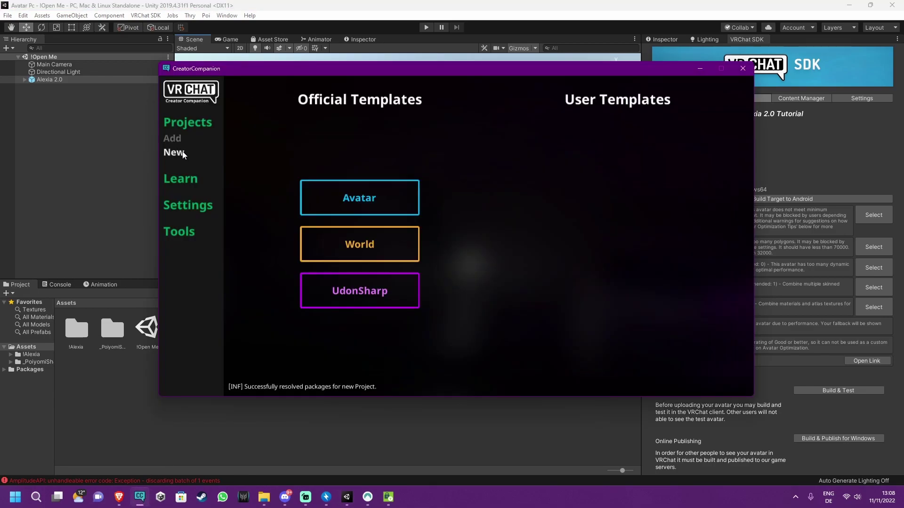
{"action": "left_click", "coordinate": [370, 200]}
{"action": "type", "text": "A"}
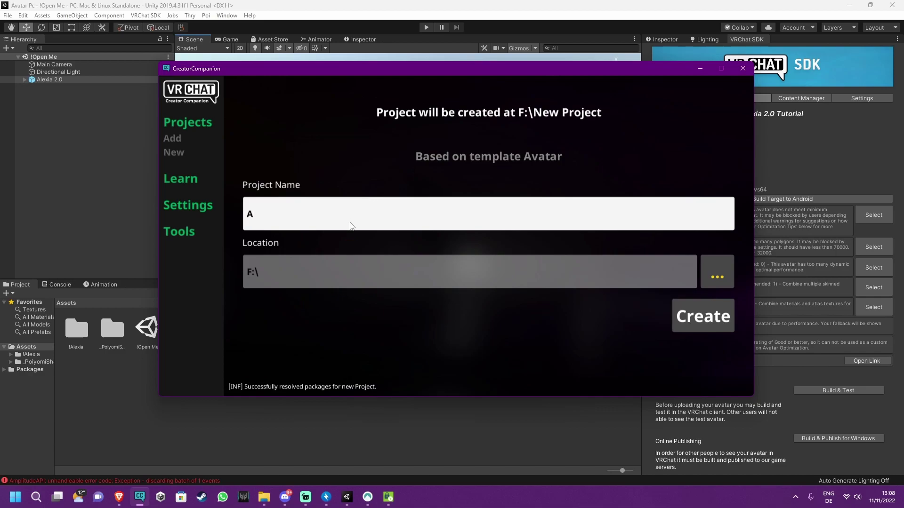
{"action": "type", "text": "lexia 23"}
{"action": "key", "text": "BackSpace"}
{"action": "type", "text": ".0 Quest"}
{"action": "left_click", "coordinate": [693, 314]}
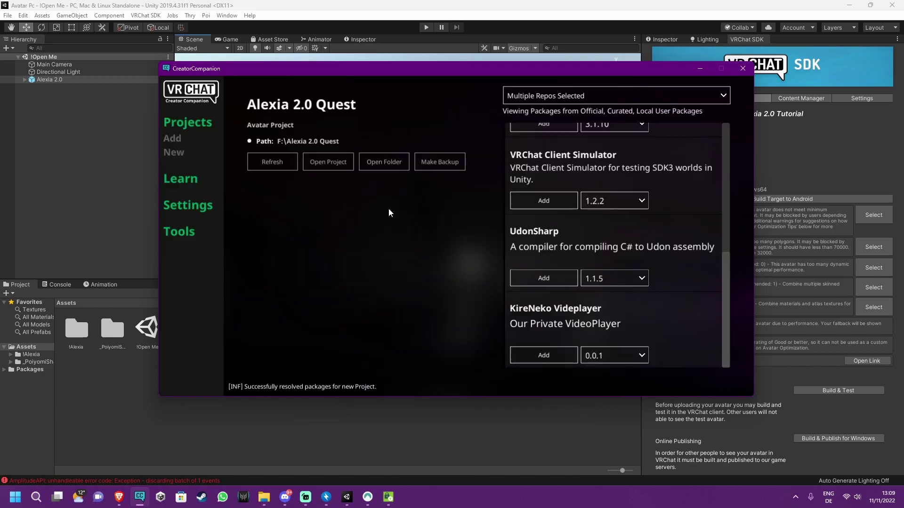
{"action": "left_click", "coordinate": [337, 166]}
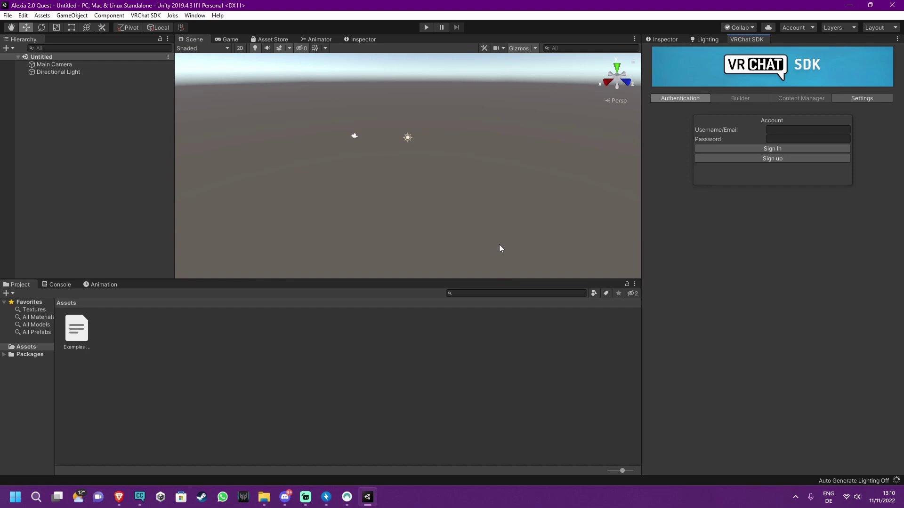
Drag Alexia 2.0 Quest.unitypackage from Bandizip into Assets and import all its contents
{"action": "left_click", "coordinate": [326, 498]}
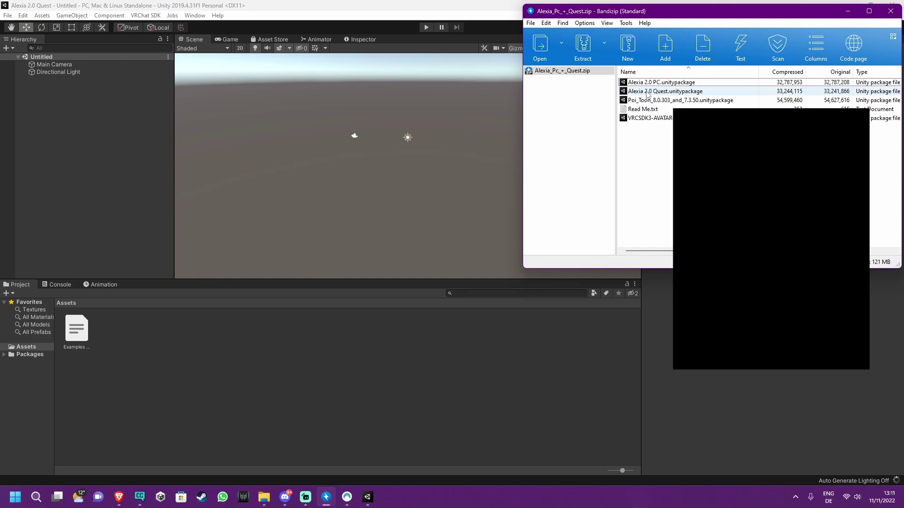
{"action": "left_click_drag", "start_coordinate": [647, 94], "coordinate": [366, 365]}
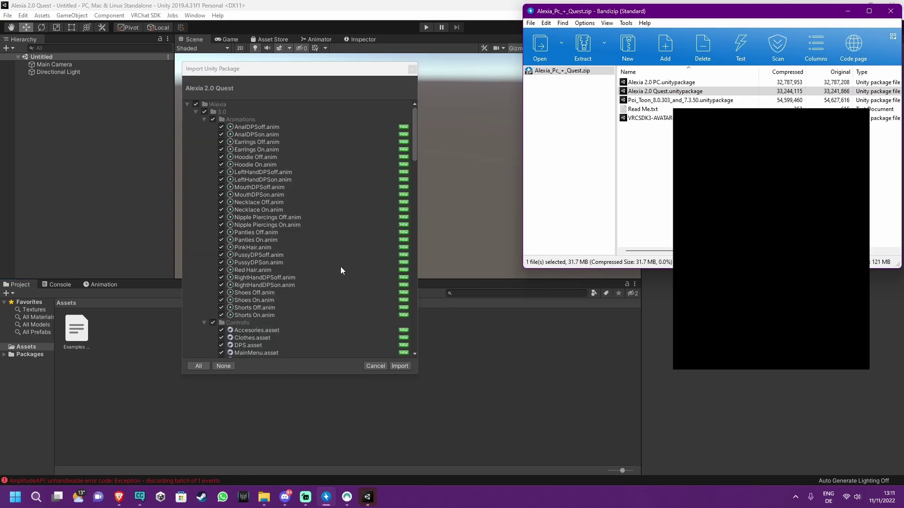
{"action": "left_click", "coordinate": [400, 366]}
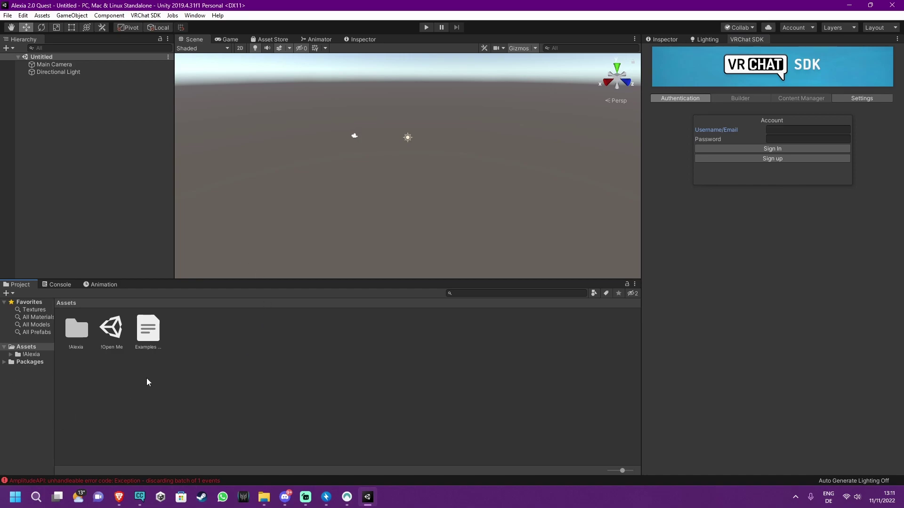
Open the !Open Me scene and enter the VRChat username and password from the password manager
{"action": "double_click", "coordinate": [113, 336]}
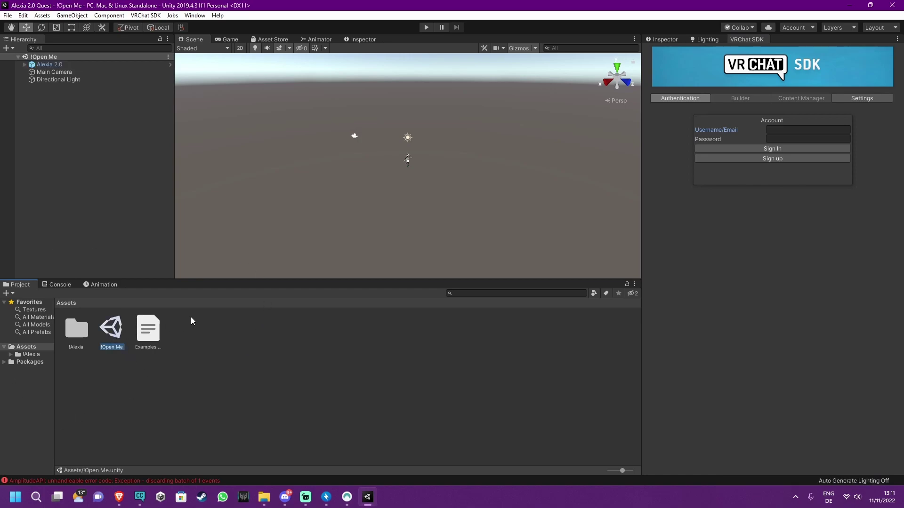
{"action": "left_click", "coordinate": [793, 129]}
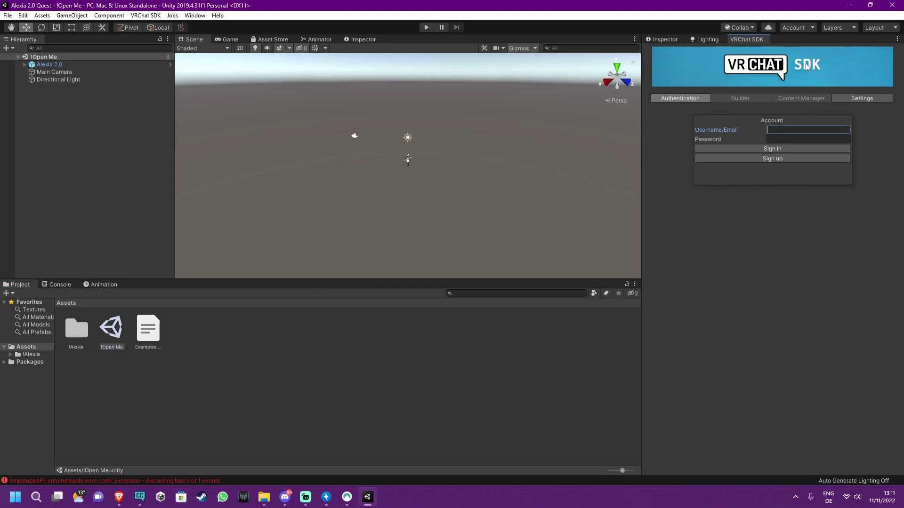
{"action": "type", "text": "Nekoma9i"}
{"action": "key", "text": "BackSpace"}
{"action": "key", "text": "BackSpace"}
{"action": "type", "text": "ian"}
{"action": "key", "text": "Tab"}
{"action": "left_click", "coordinate": [347, 497]}
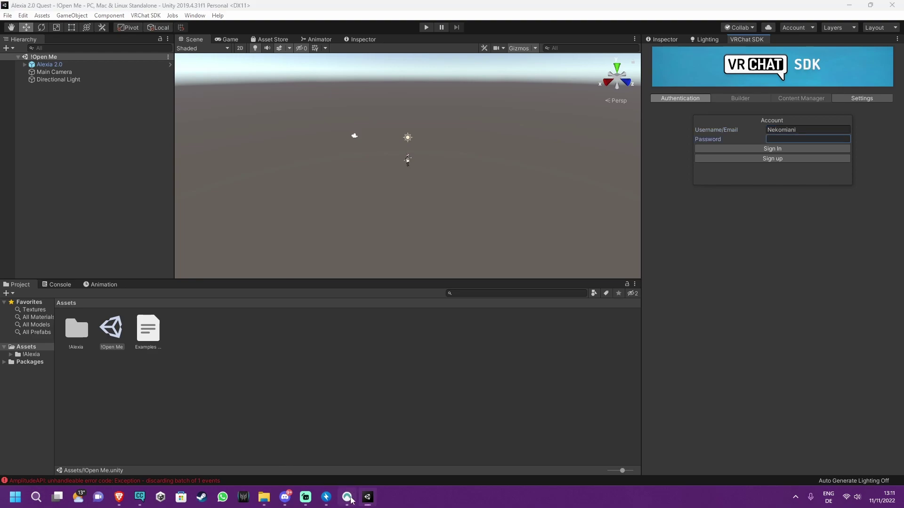
{"action": "right_click", "coordinate": [555, 223]}
{"action": "left_click", "coordinate": [603, 248]}
{"action": "left_click", "coordinate": [723, 132]}
{"action": "key", "text": "ctrl+v"}
{"action": "left_click", "coordinate": [783, 150]}
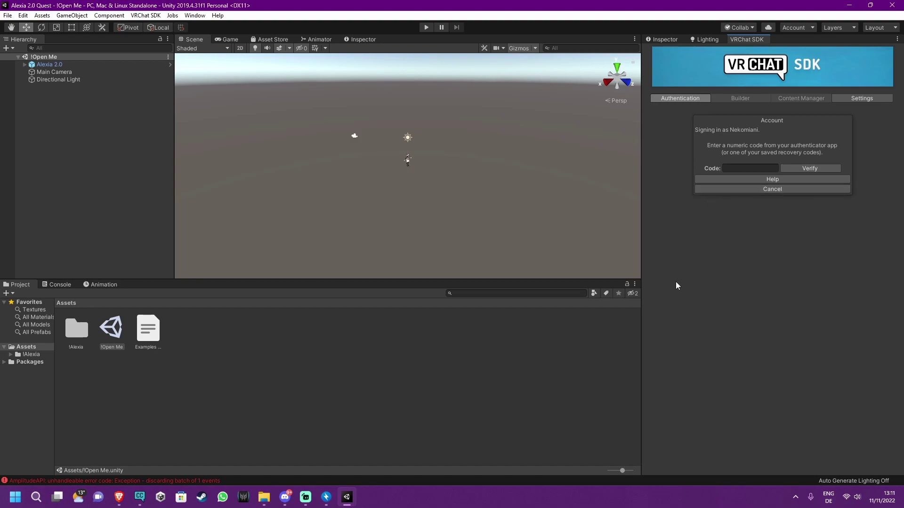
Copy the VRChat two-factor code from the authenticator app, paste it, and verify
{"action": "key", "text": "alt+space"}
{"action": "type", "text": "yub"}
{"action": "key", "text": "Return"}
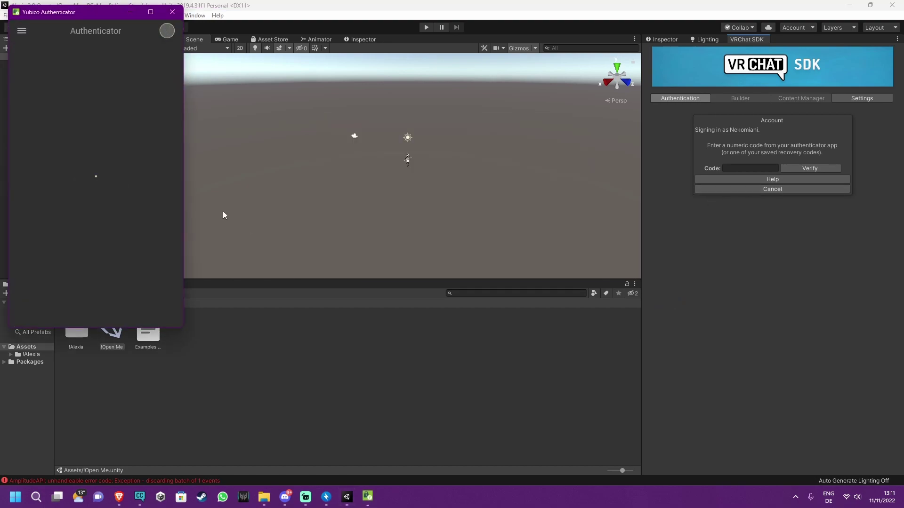
{"action": "left_click", "coordinate": [87, 31]}
{"action": "type", "text": "vrc"}
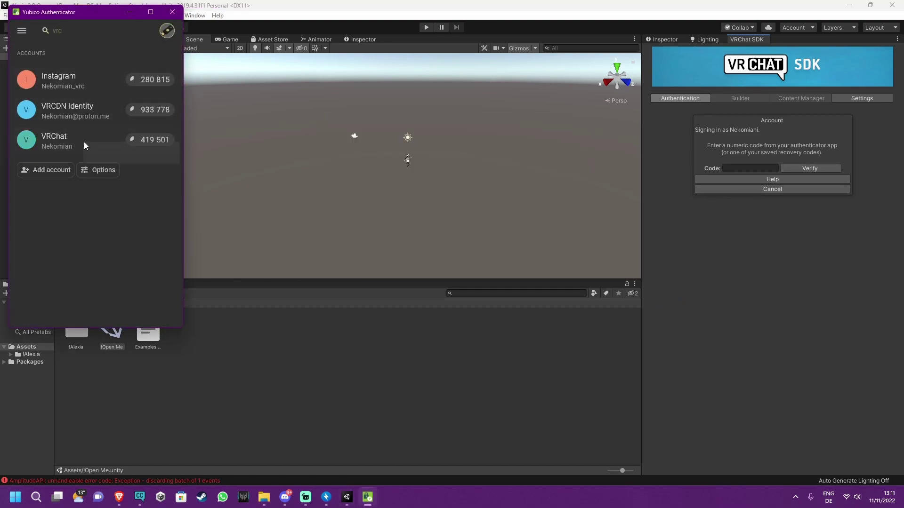
{"action": "right_click", "coordinate": [84, 144]}
{"action": "left_click", "coordinate": [128, 157]}
{"action": "left_click", "coordinate": [172, 12]}
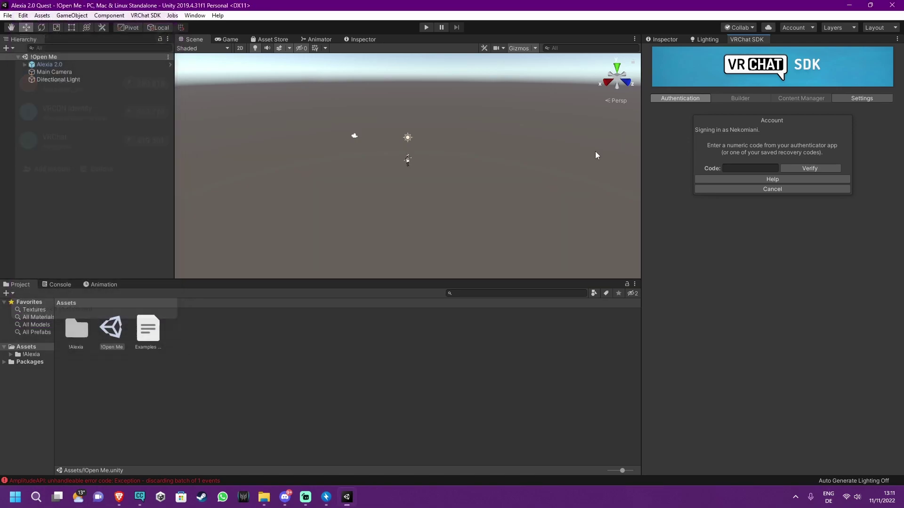
{"action": "left_click", "coordinate": [758, 168]}
{"action": "key", "text": "ctrl+v"}
{"action": "left_click", "coordinate": [796, 171]}
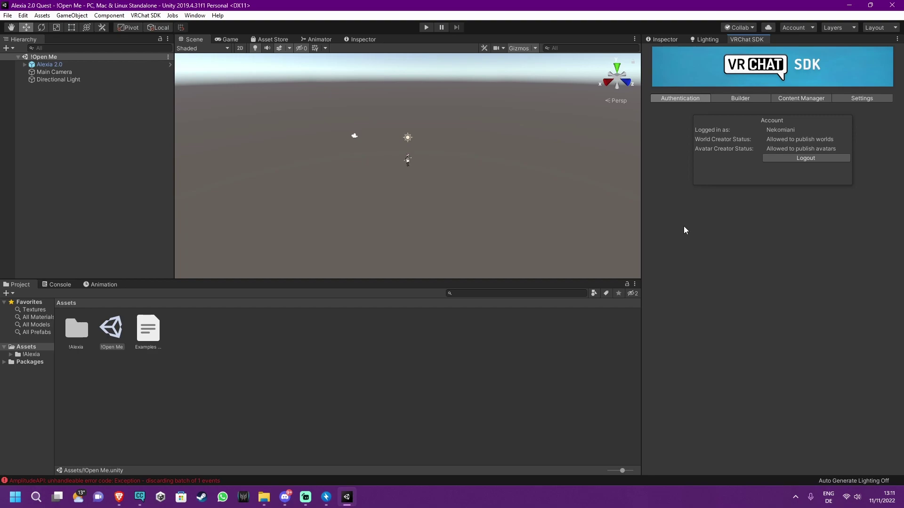
Switch the build target from Windows to Android in the VRChat SDK Builder and confirm
{"action": "left_click", "coordinate": [739, 99]}
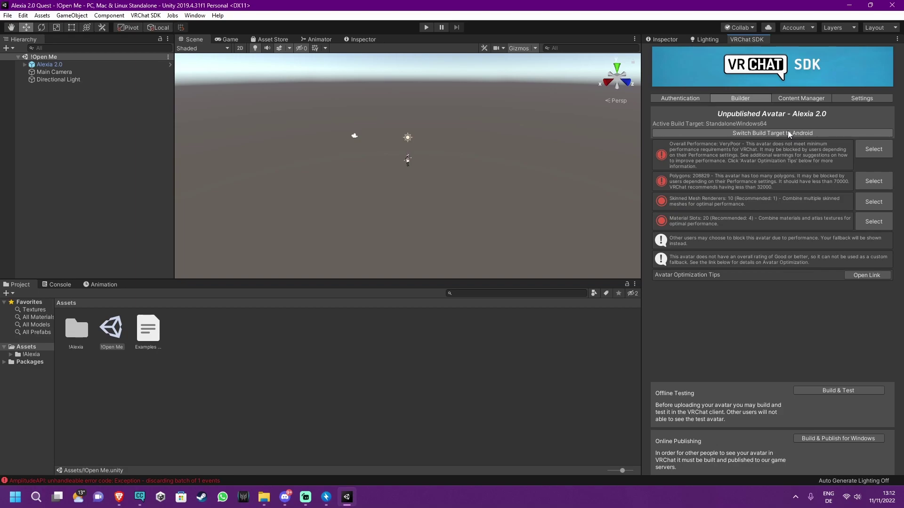
{"action": "left_click", "coordinate": [761, 134]}
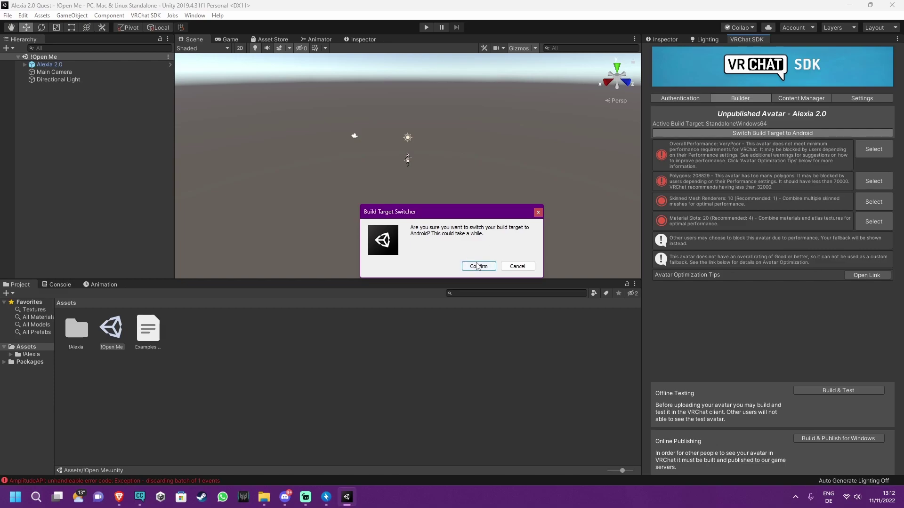
{"action": "left_click", "coordinate": [477, 264]}
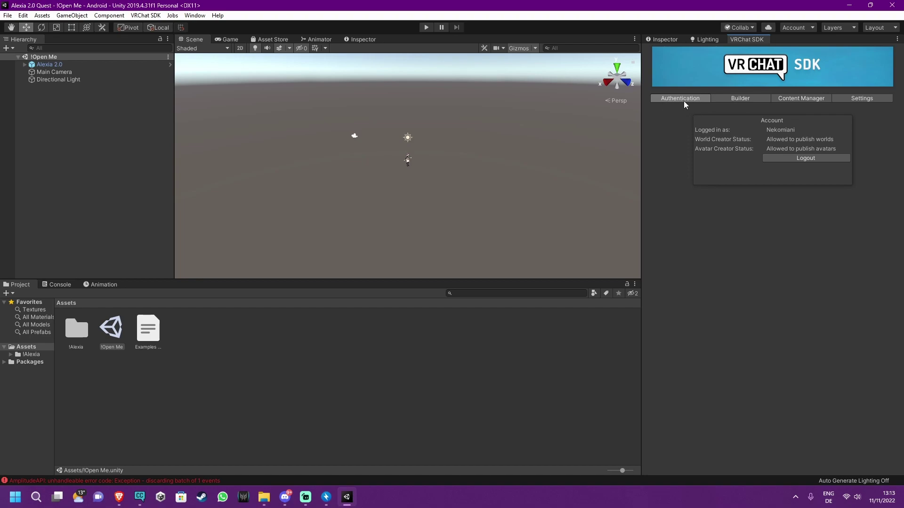
Show the Builder tab: Alexia 2.0 with Android active, VeryPoor for Quest, 208829 polygons
{"action": "left_click", "coordinate": [758, 96]}
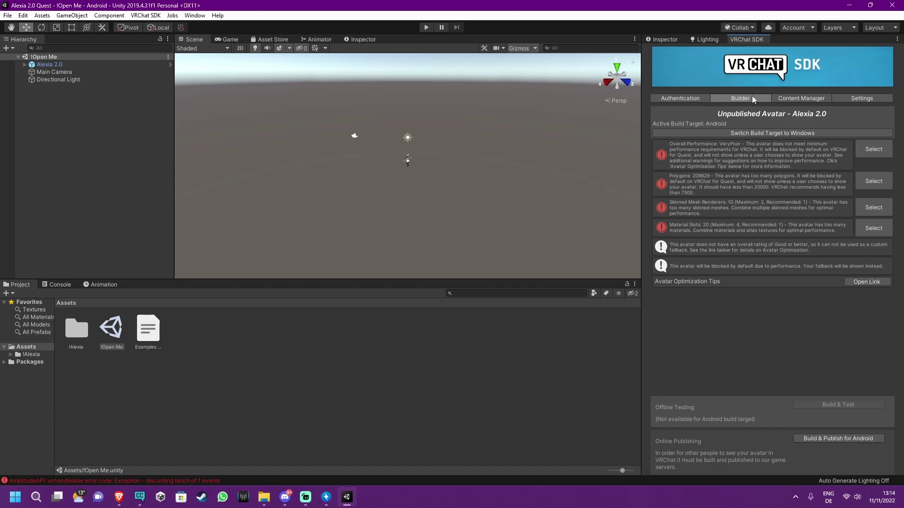
Copy the Alexia 2.0 Tutorial avatar's ID from the Content Manager, then return to the Inspector
{"action": "left_click", "coordinate": [803, 101]}
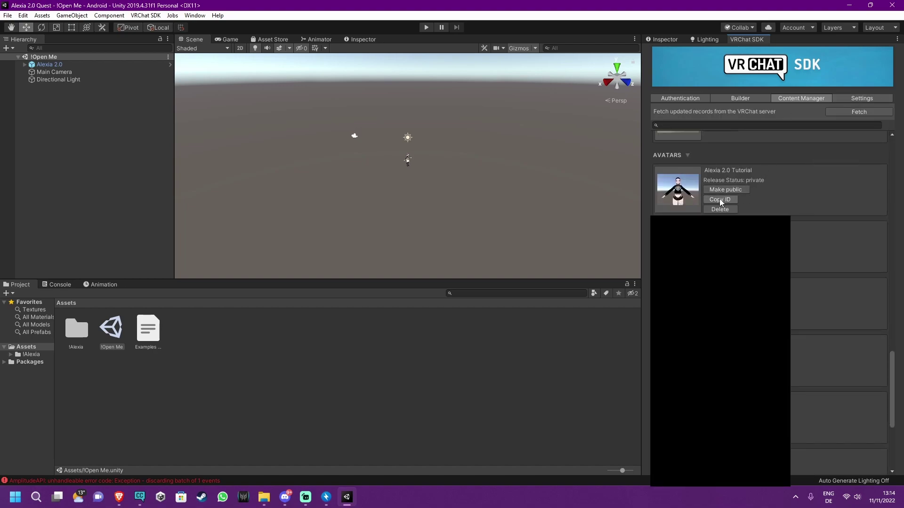
{"action": "left_click", "coordinate": [716, 197]}
{"action": "left_click", "coordinate": [689, 77]}
{"action": "left_click", "coordinate": [671, 42]}
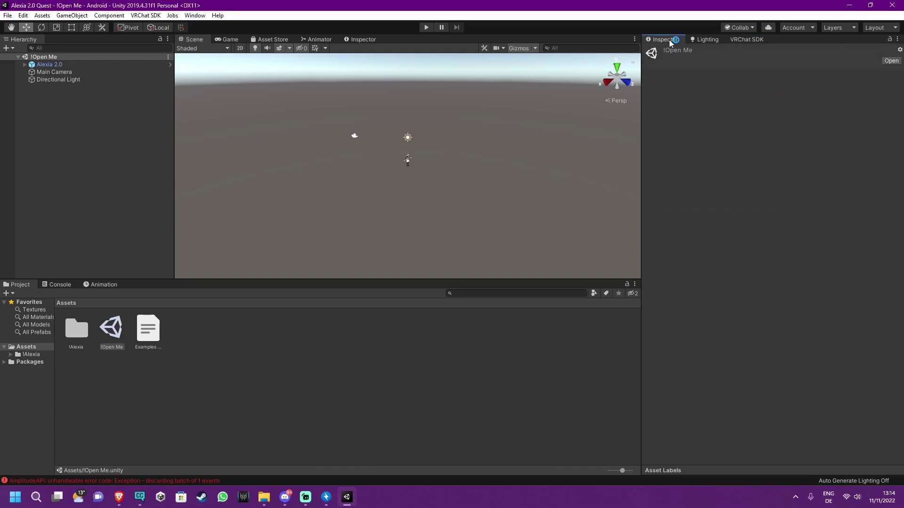
Paste the copied blueprint ID into Alexia 2.0's Pipeline Manager and attach it
{"action": "left_click", "coordinate": [55, 66]}
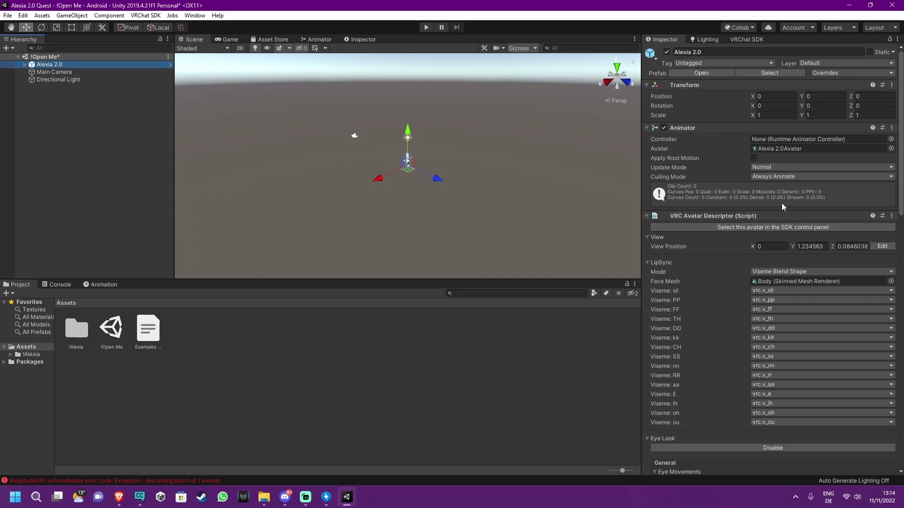
{"action": "scroll", "coordinate": [777, 192], "scroll_direction": "down", "scroll_amount": 10}
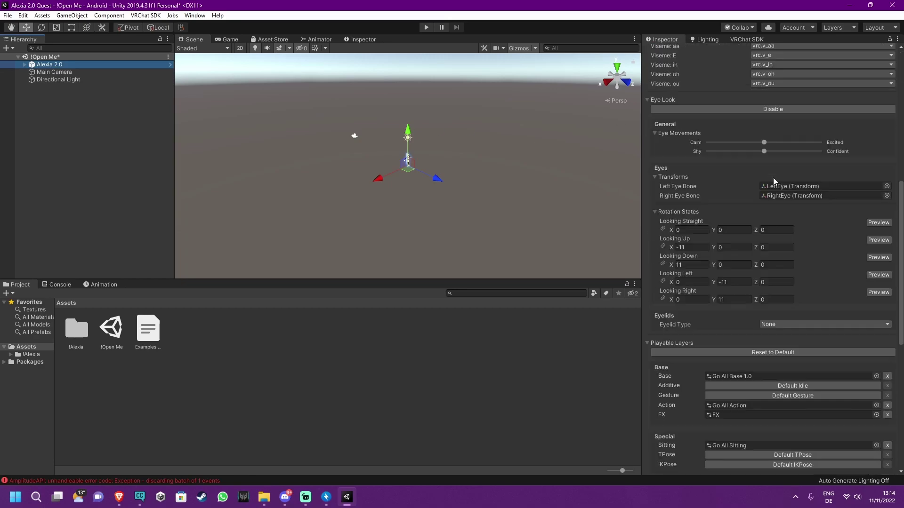
{"action": "scroll", "coordinate": [773, 177], "scroll_direction": "down", "scroll_amount": 3}
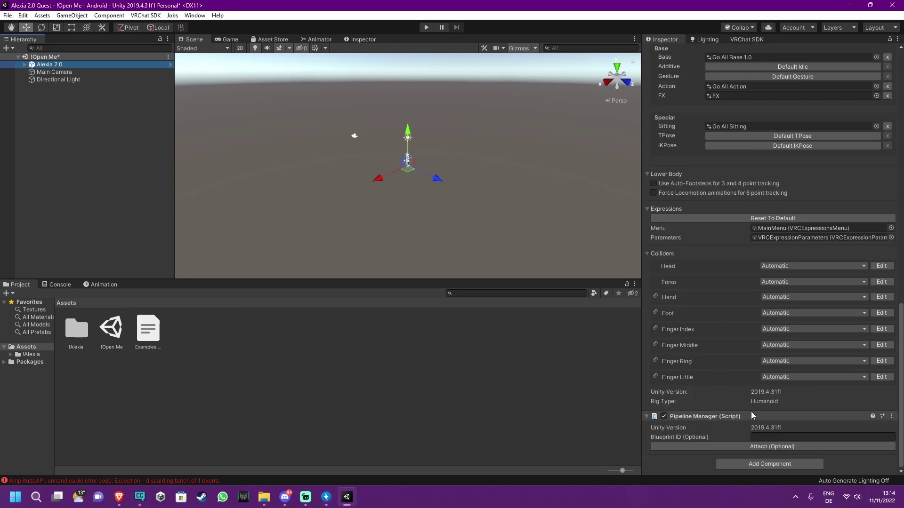
{"action": "scroll", "coordinate": [781, 165], "scroll_direction": "up", "scroll_amount": 15}
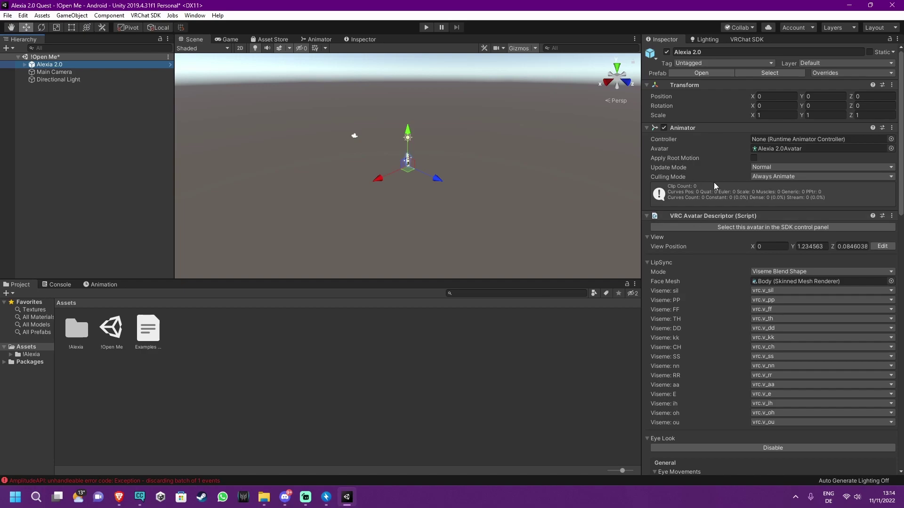
{"action": "scroll", "coordinate": [734, 212], "scroll_direction": "down", "scroll_amount": 13}
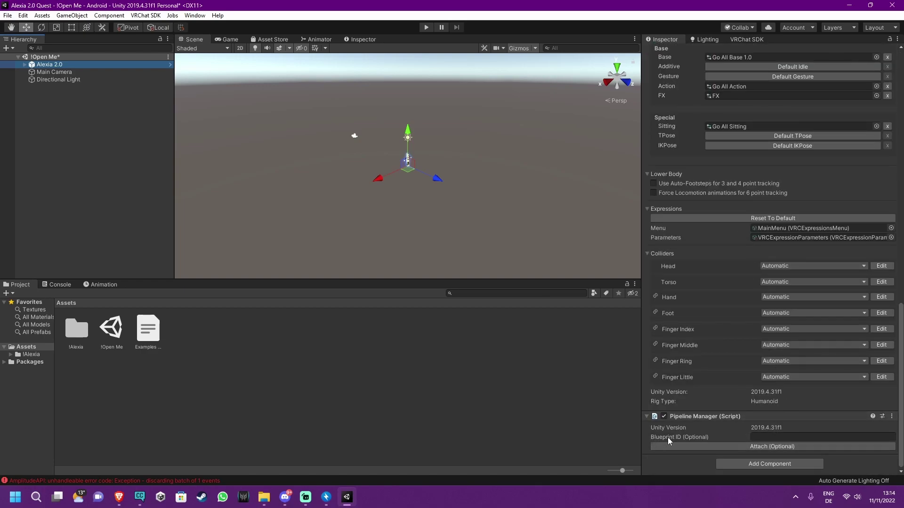
{"action": "left_click", "coordinate": [773, 436]}
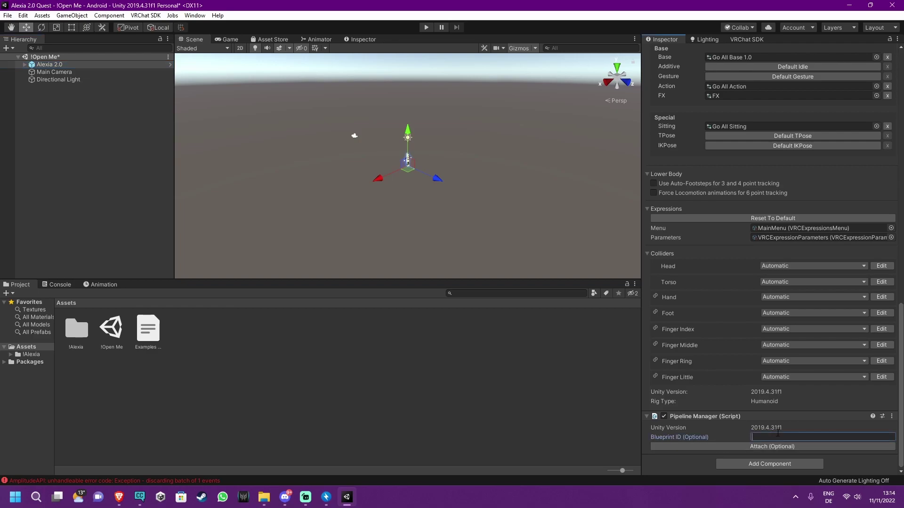
{"action": "key", "text": "ctrl+v"}
{"action": "left_click", "coordinate": [766, 448]}
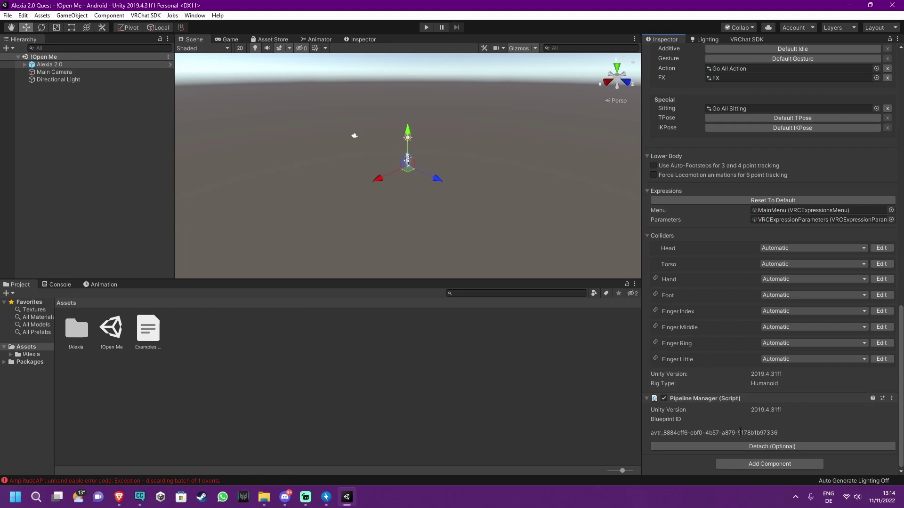
Build and publish Alexia 2.0 Tutorial for Android from the VRChat SDK Builder
{"action": "left_click", "coordinate": [742, 40]}
{"action": "left_click", "coordinate": [737, 99]}
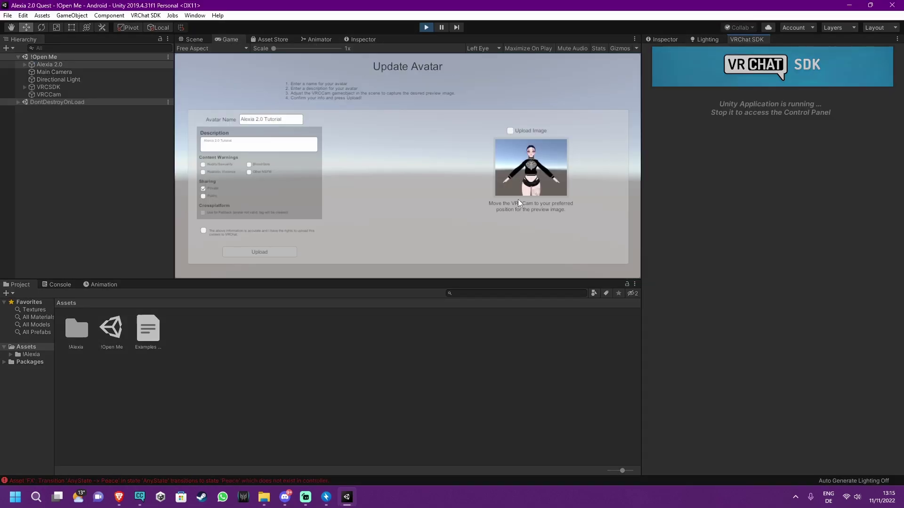
Confirm upload rights, upload the Android build of Alexia 2.0 Tutorial, and acknowledge Update Complete
{"action": "left_click", "coordinate": [204, 230]}
{"action": "left_click", "coordinate": [275, 252]}
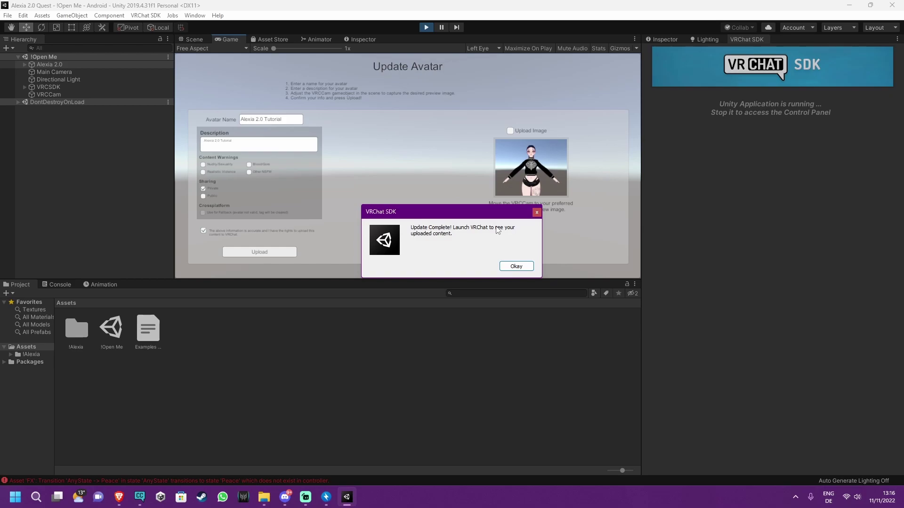
{"action": "left_click", "coordinate": [517, 267]}
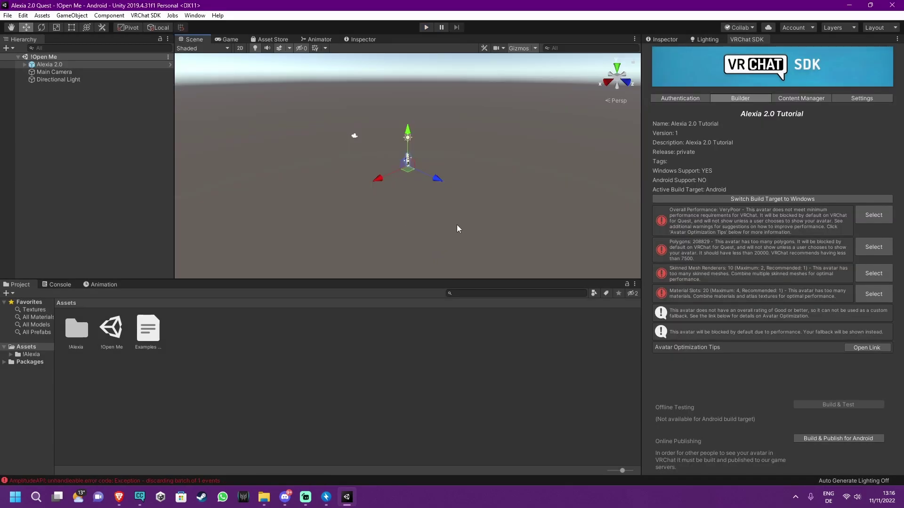